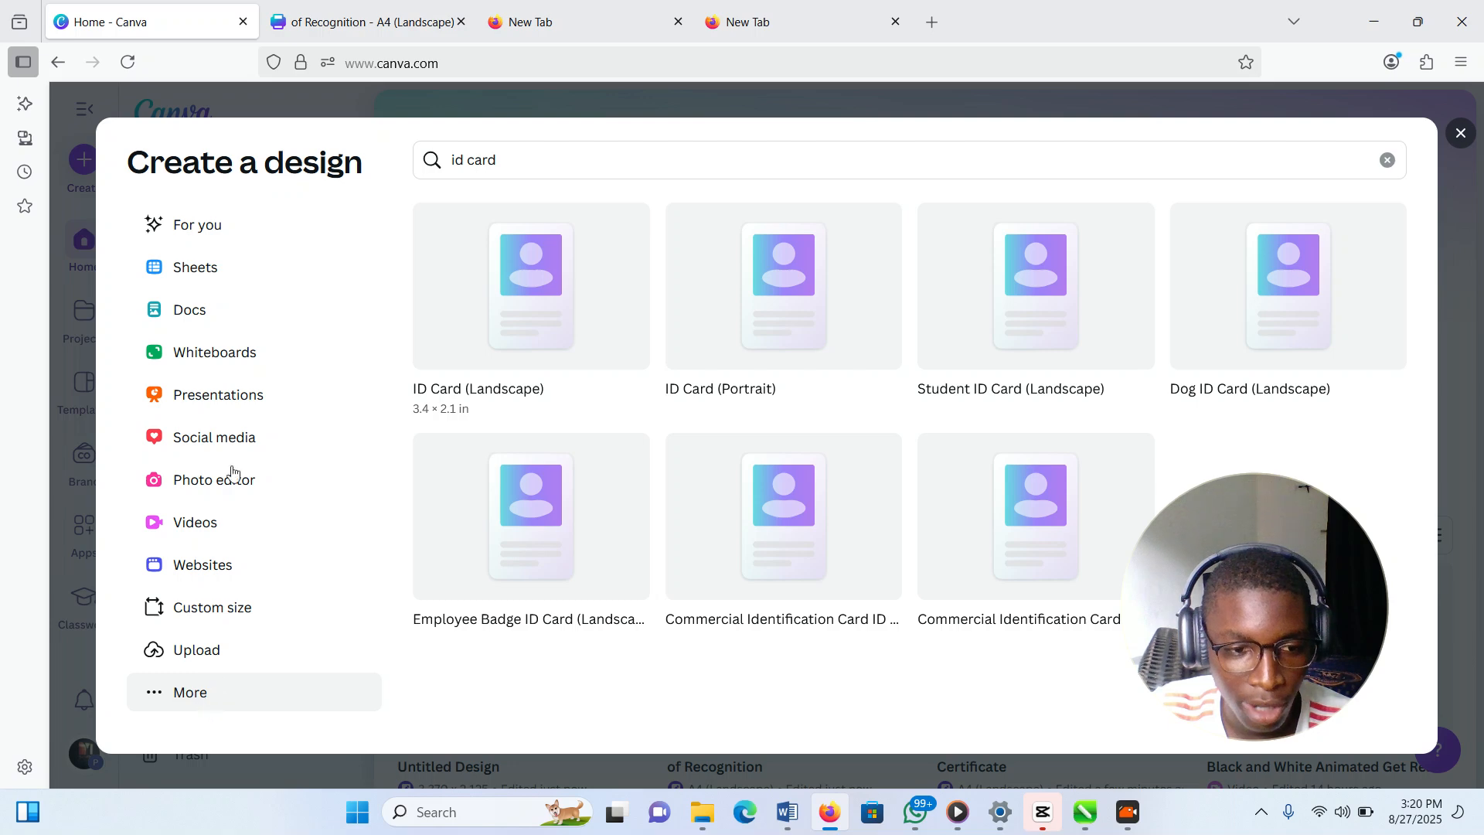
Look over the open Firefox tabs and close the spare empty tab
left_click(332, 27)
left_click(191, 12)
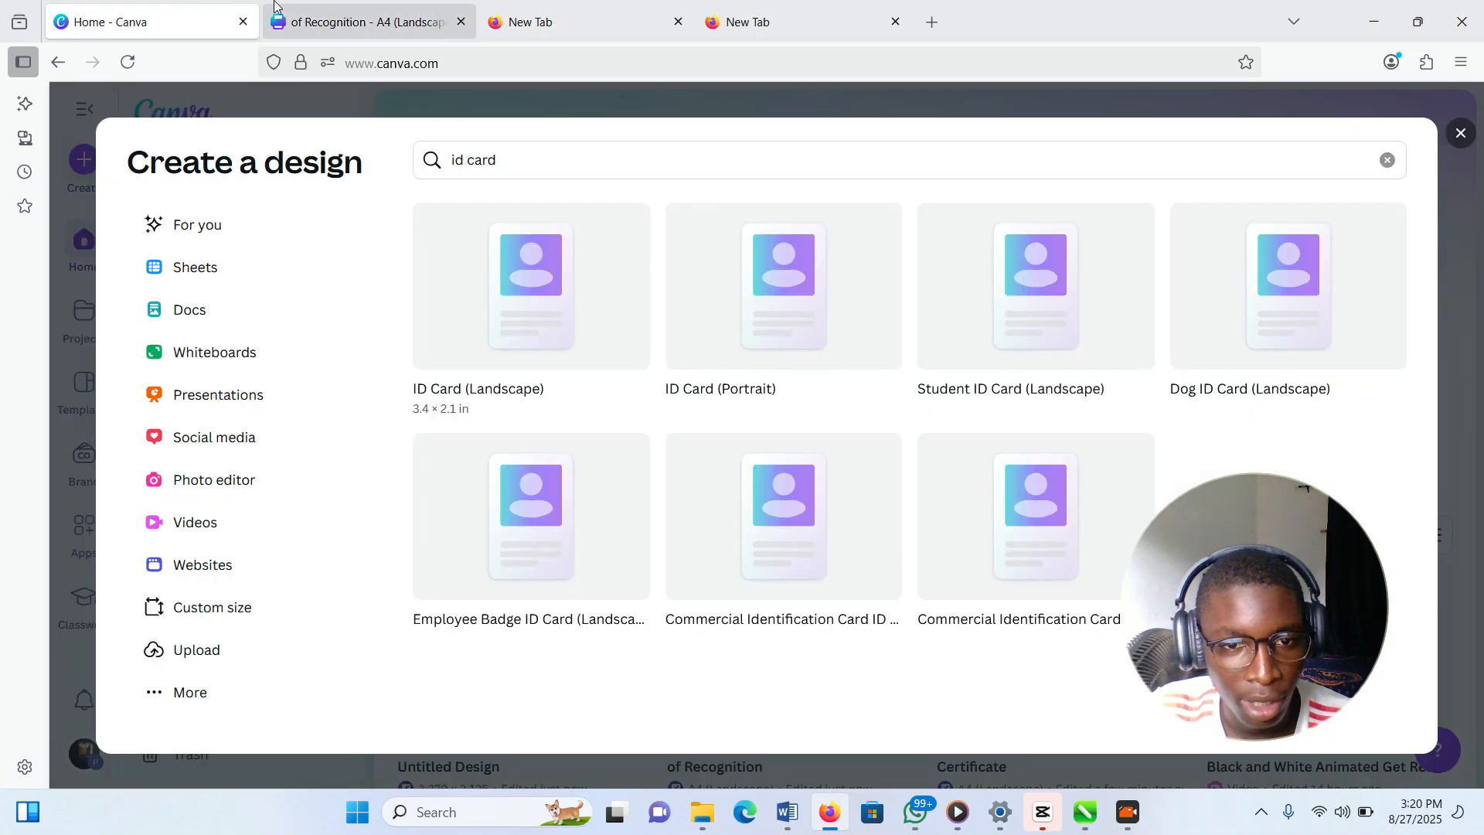
left_click(796, 16)
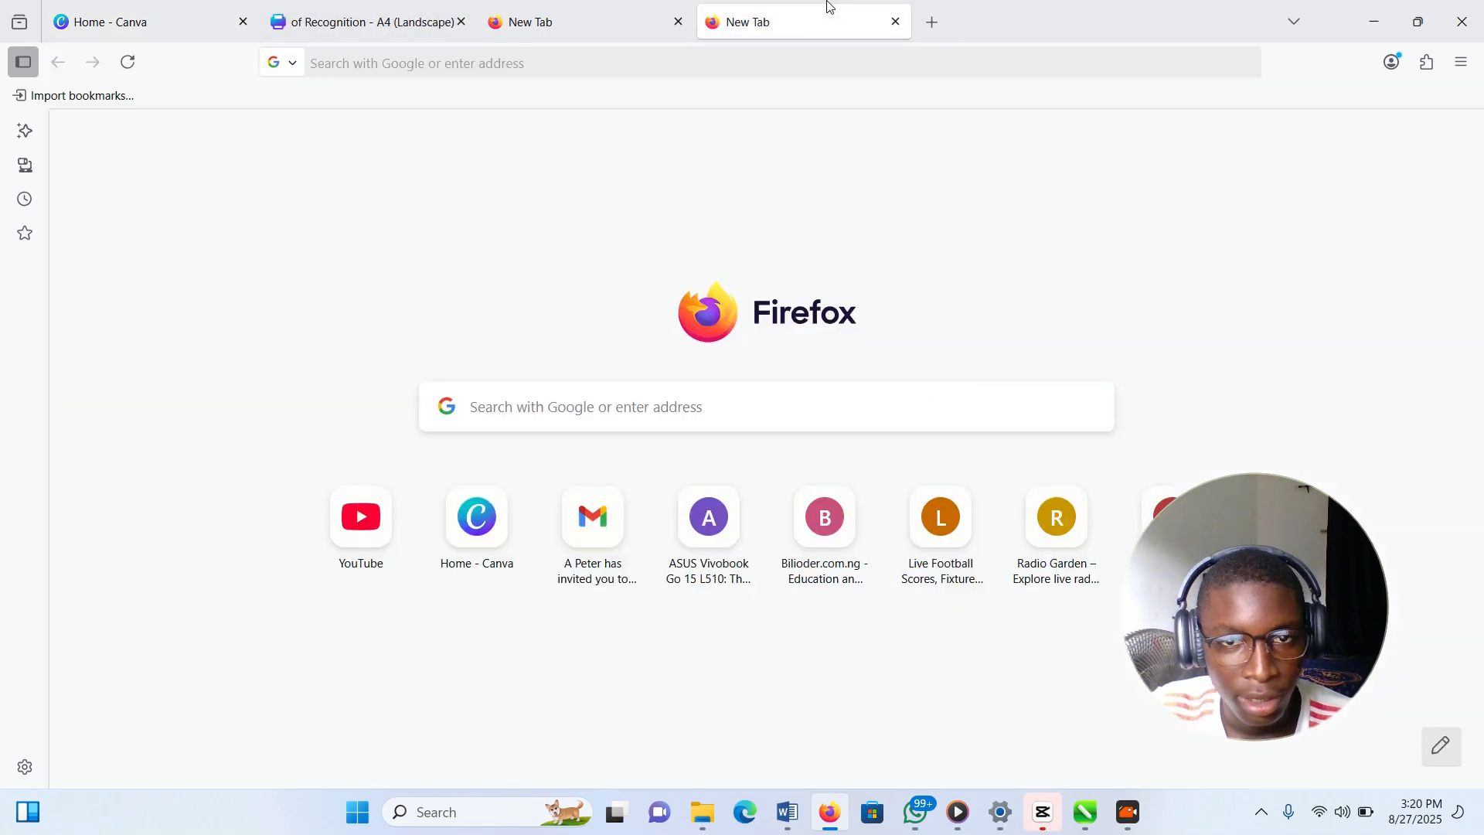
left_click(894, 24)
Load the Canva home page in a fresh Firefox tab
left_click(709, 23)
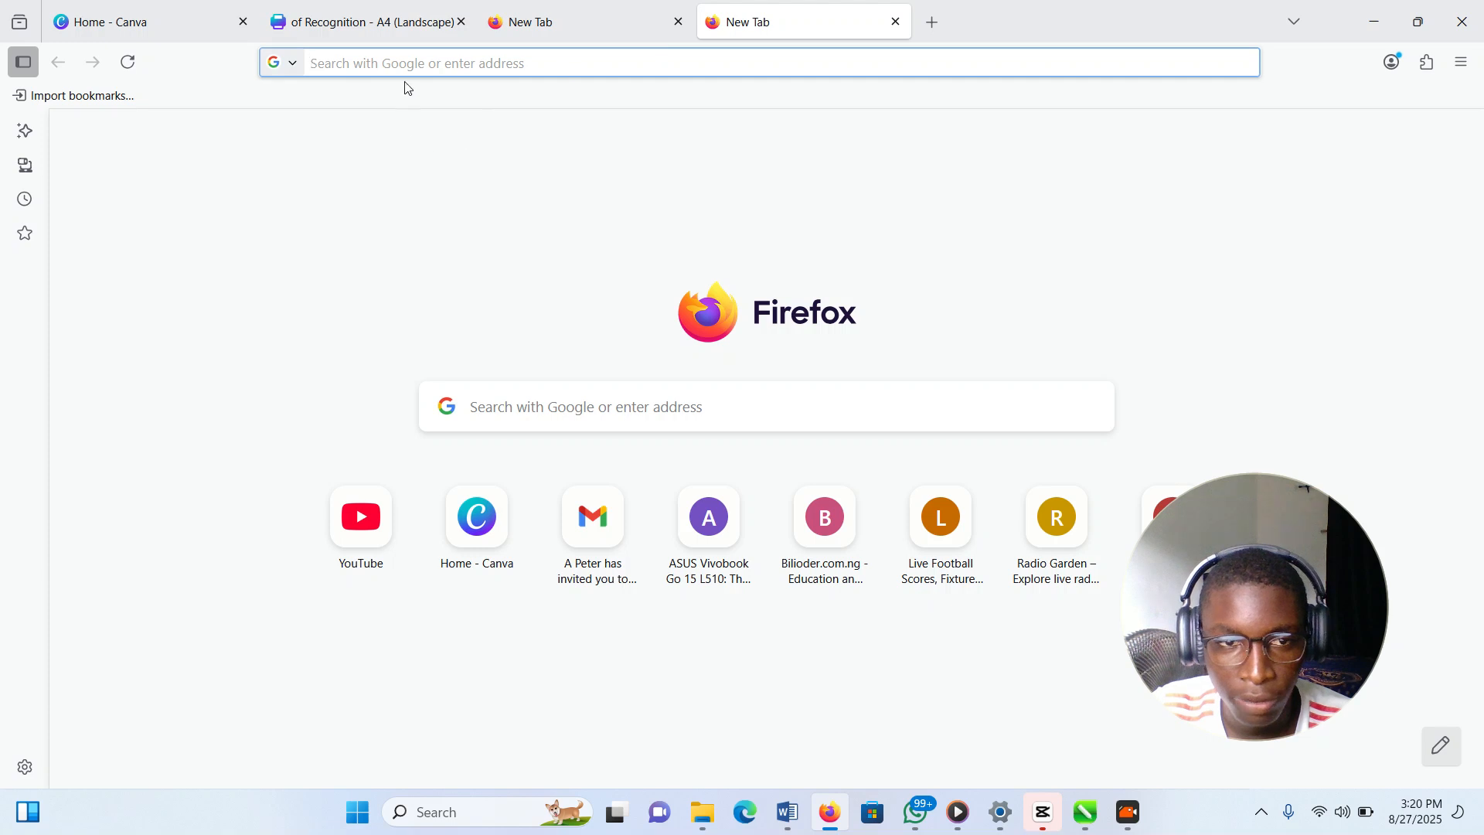
type("canva.com/")
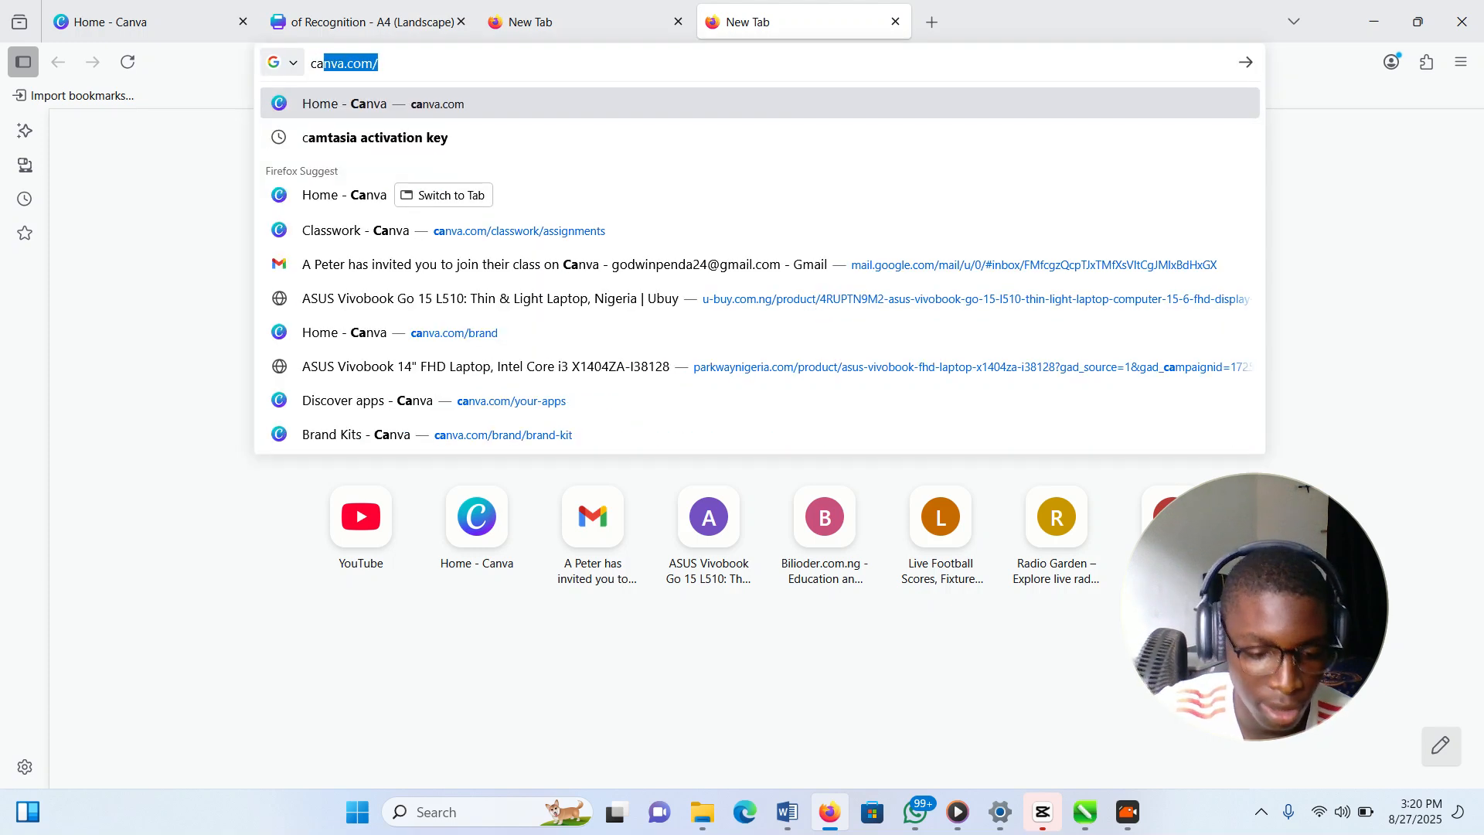
key("Return")
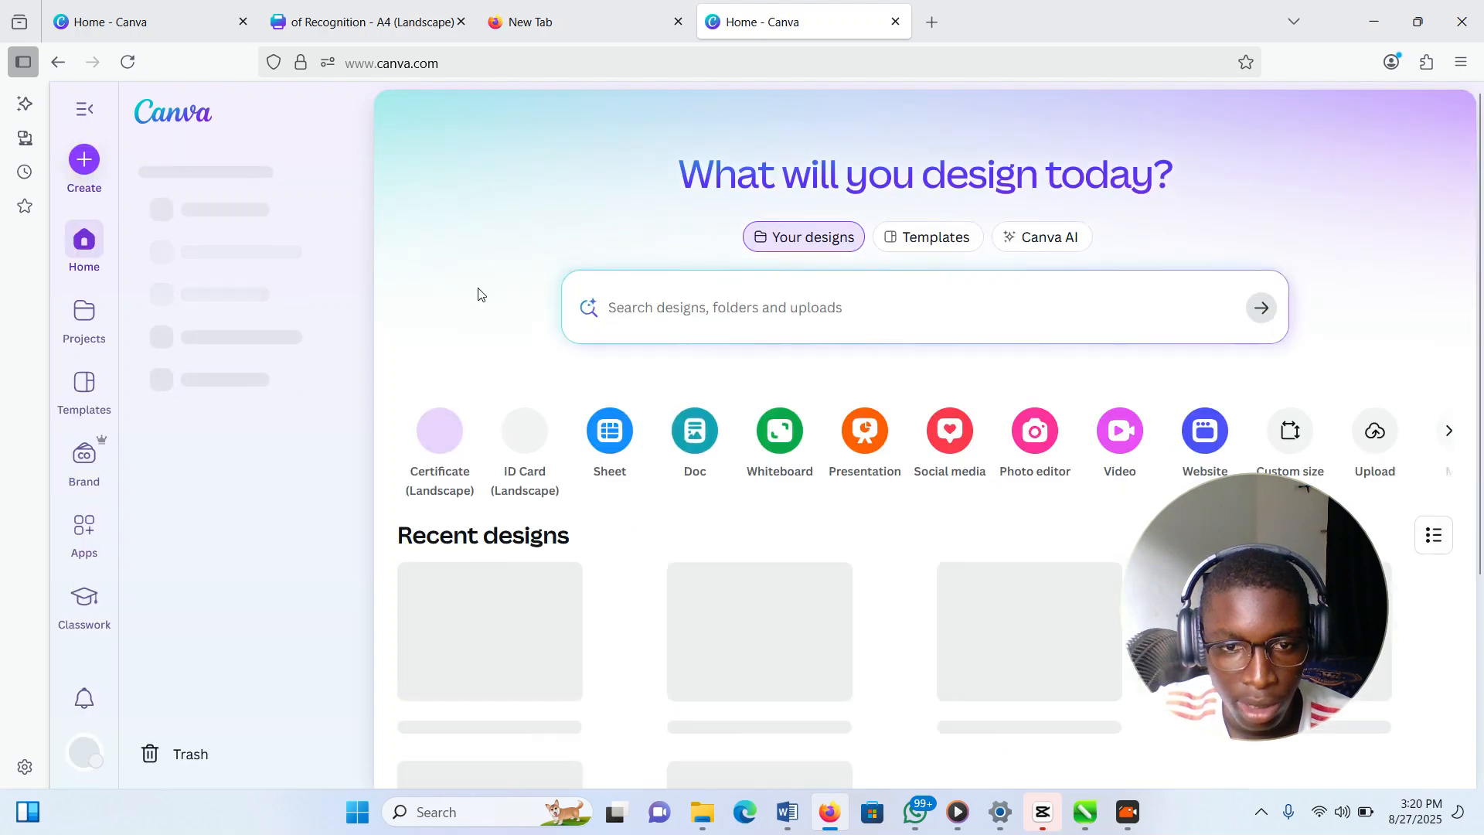
Create a new ID Card (Portrait) design found by searching 'id card'
left_click(84, 162)
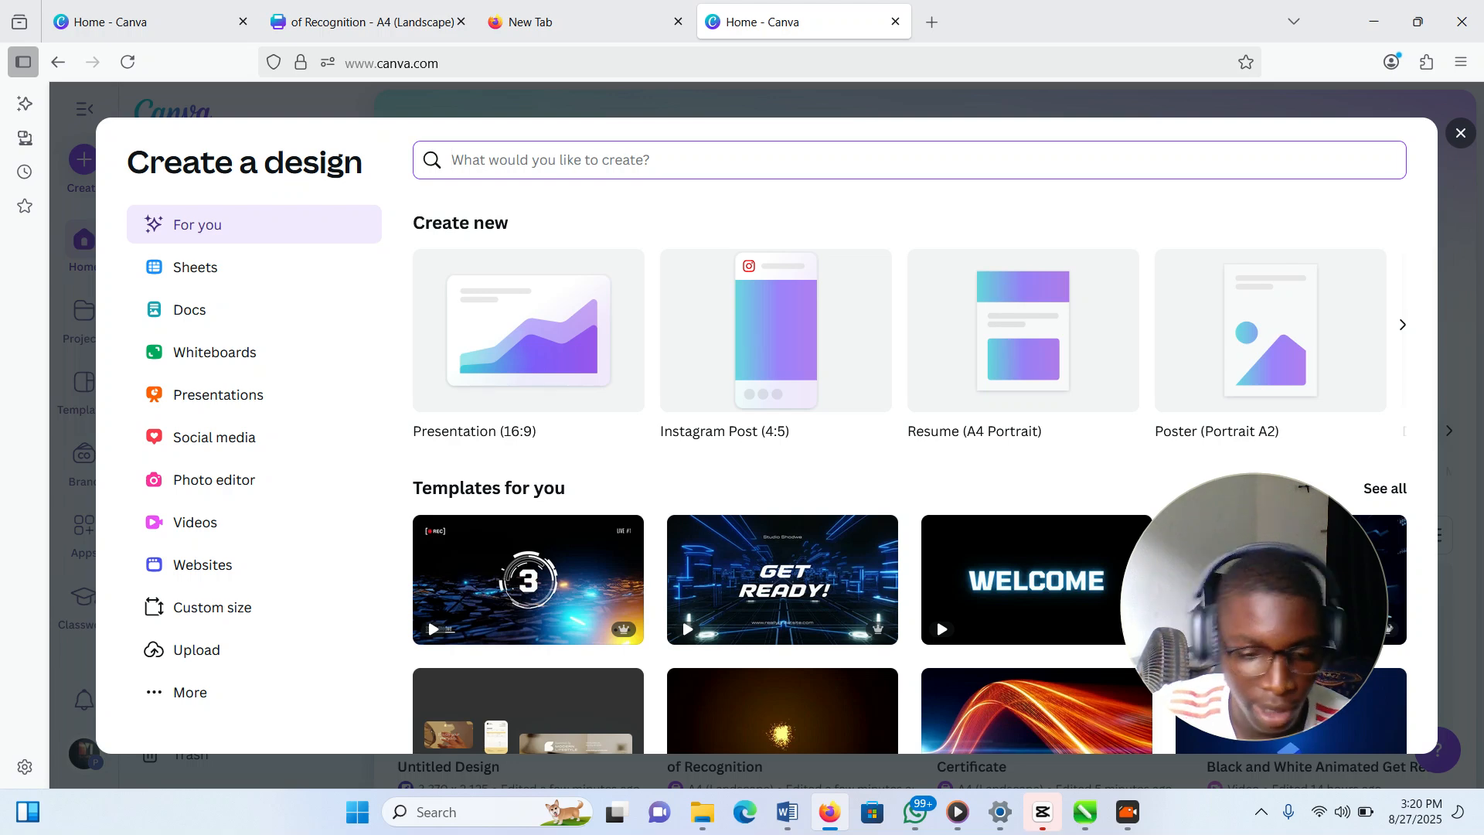
type("id card")
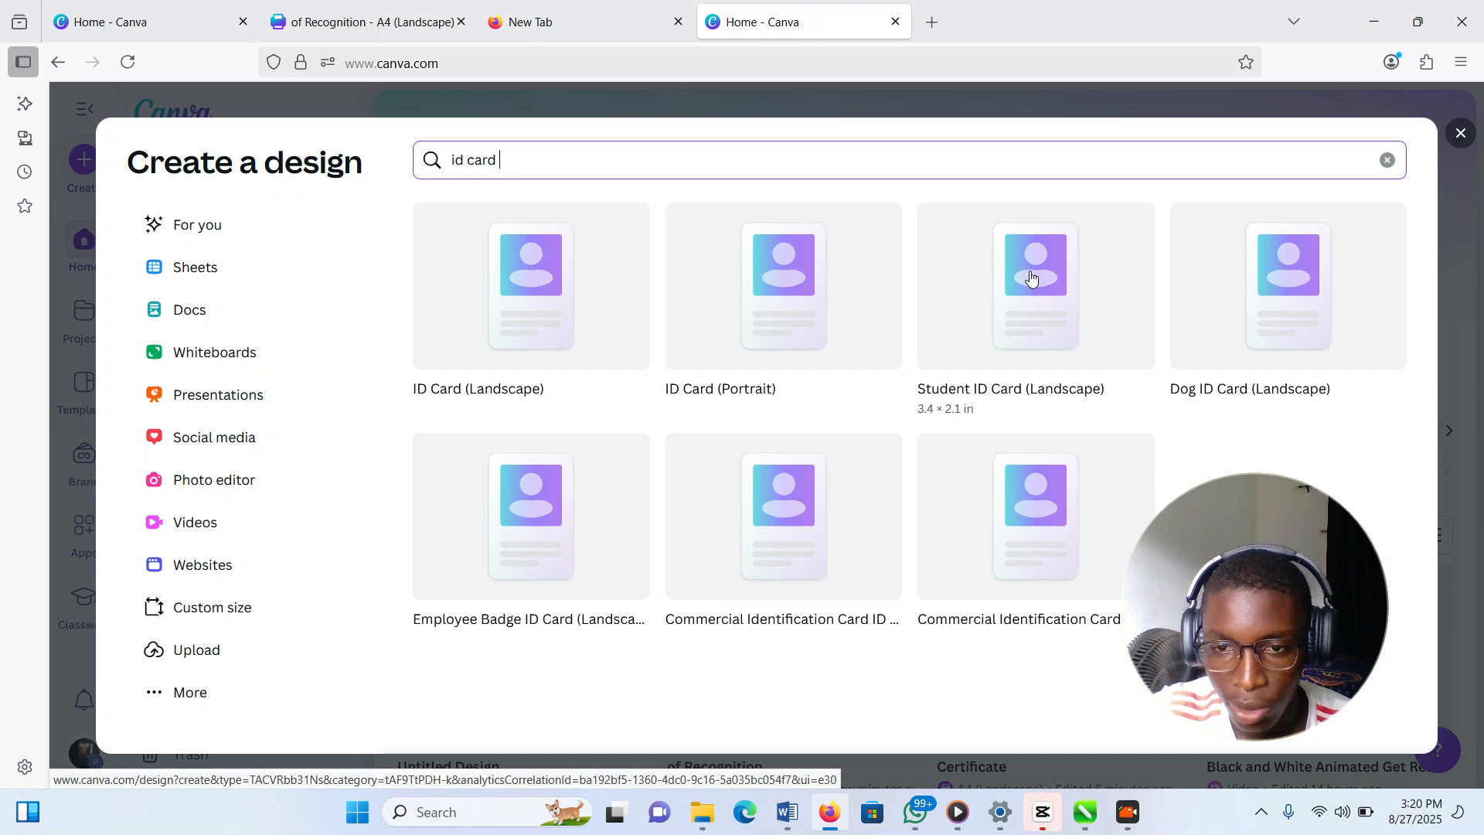
left_click(757, 297)
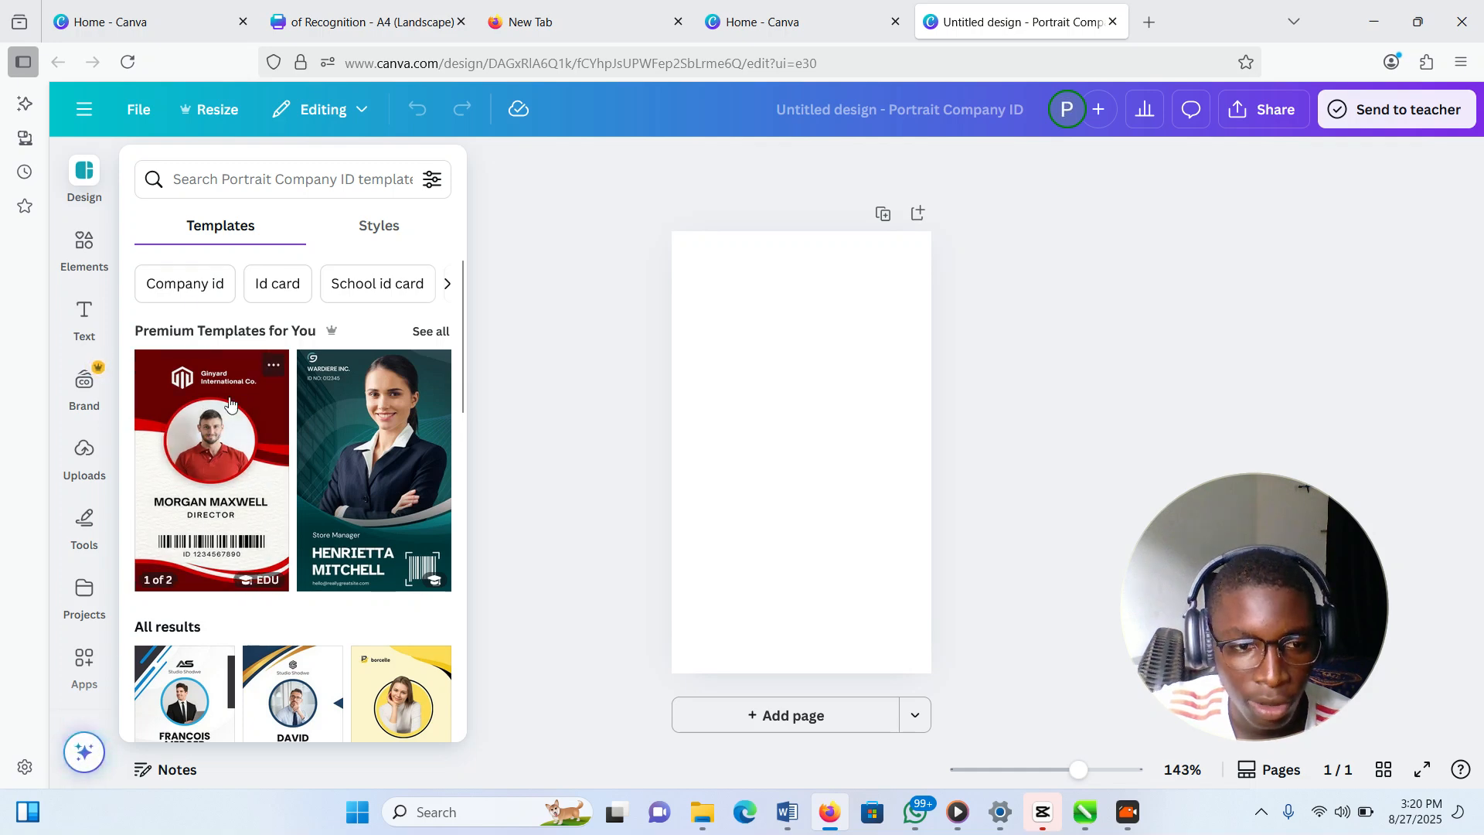
Find and open the Blue Modern Business ID Card template (50 × 85 mm)
scroll(341, 487, "down", 5)
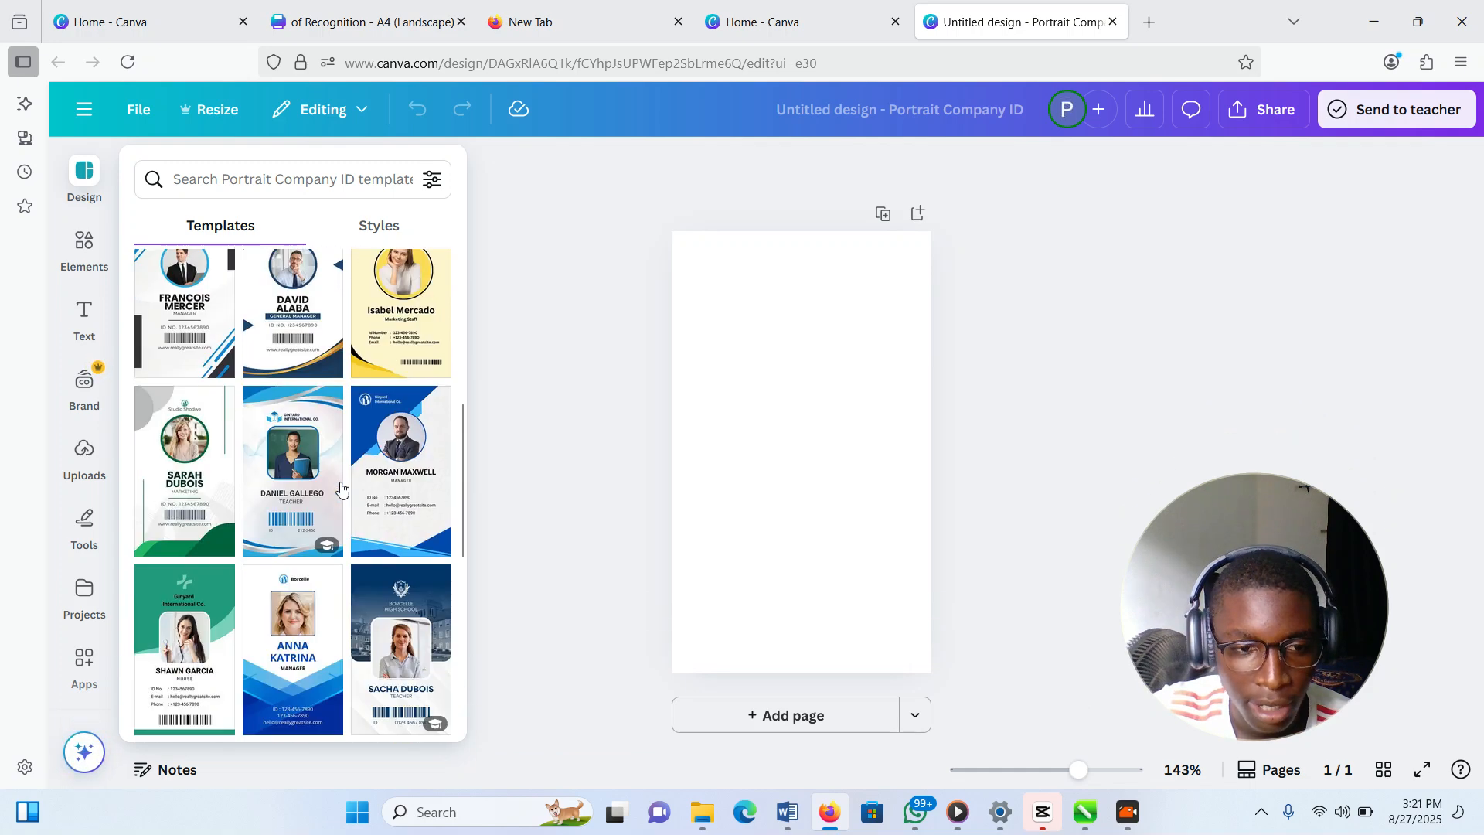
scroll(341, 488, "down", 1)
scroll(394, 617, "down", 2)
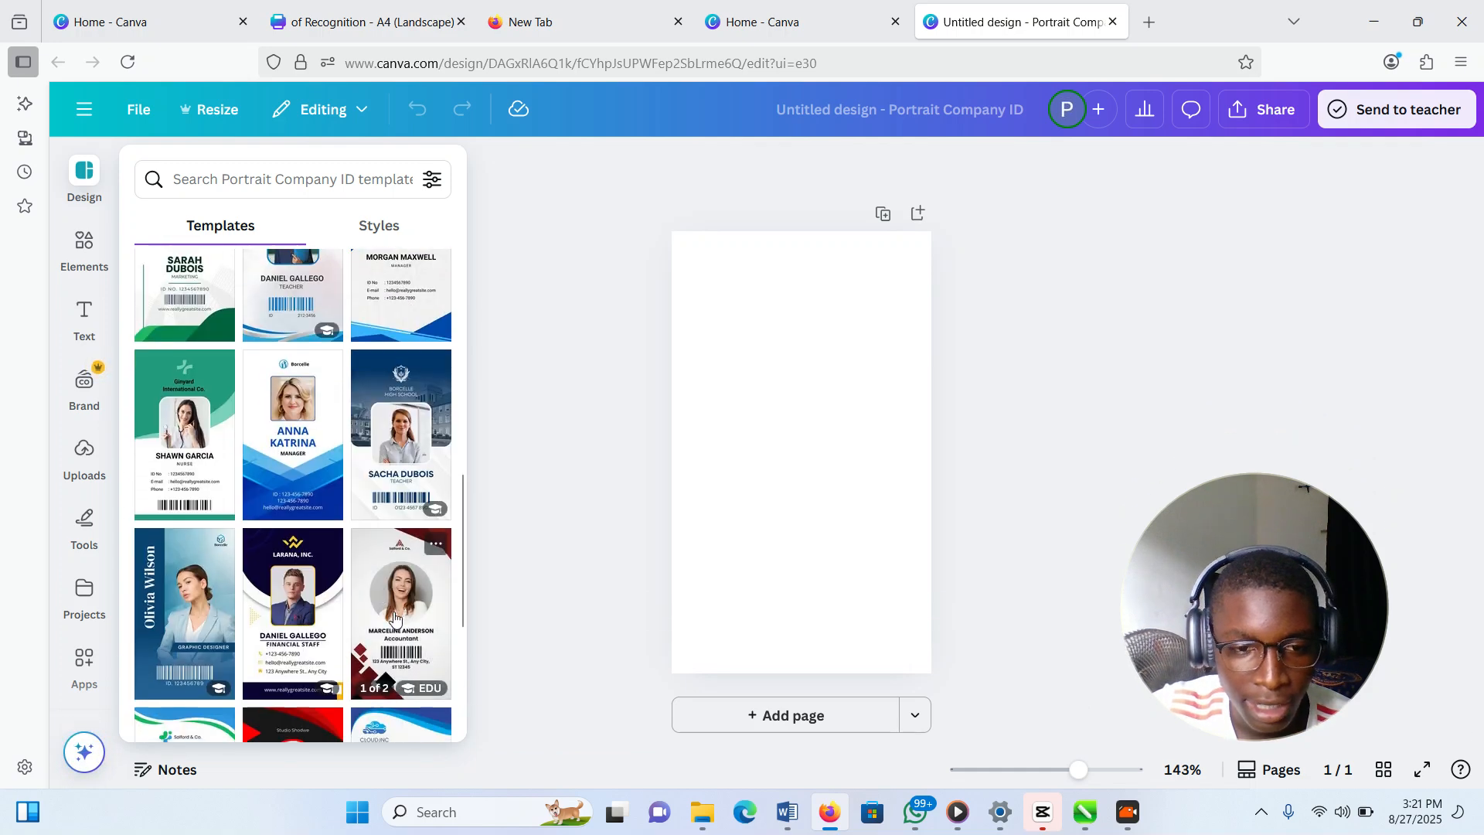
scroll(394, 617, "down", 3)
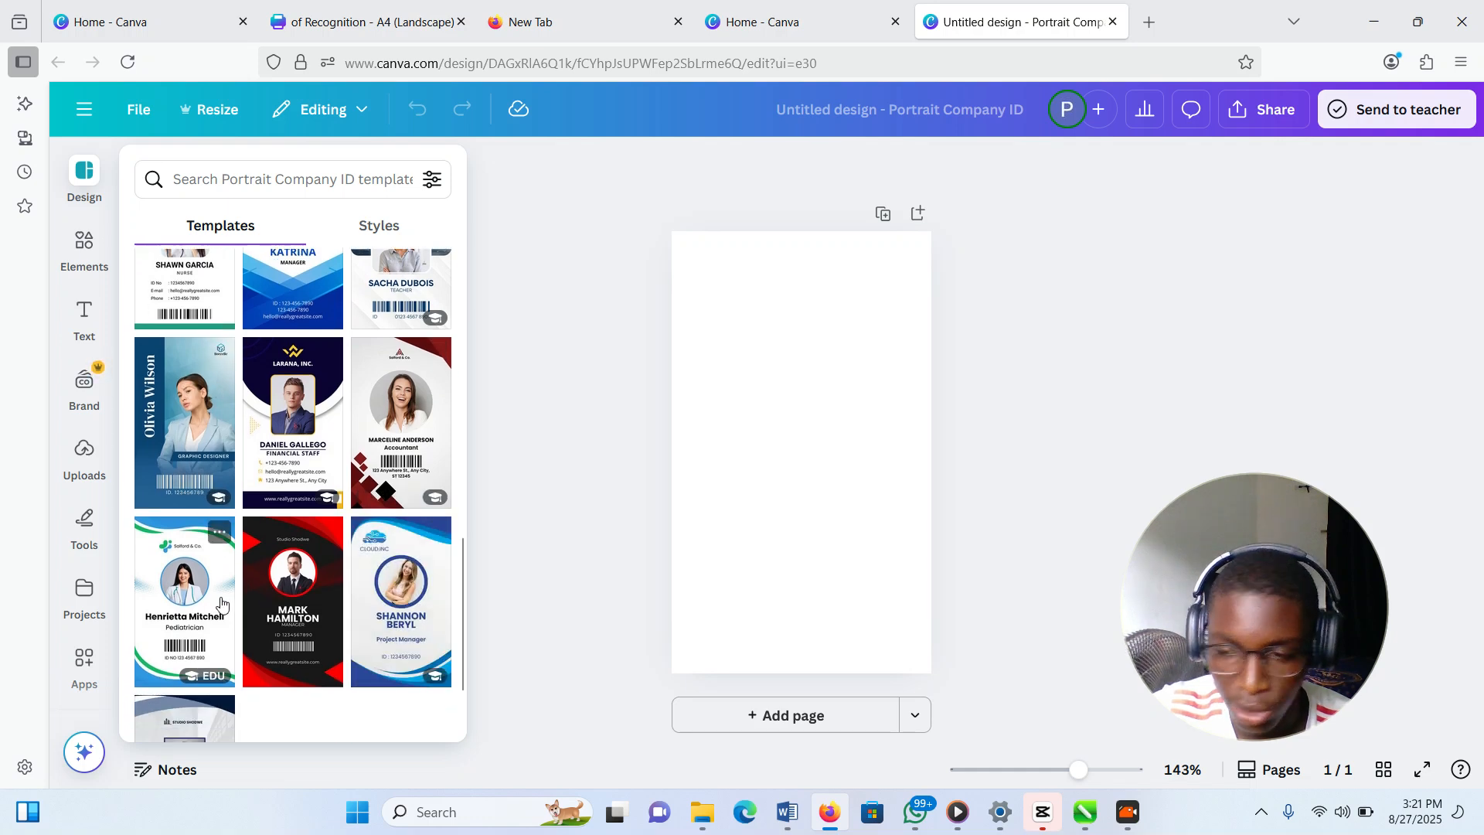
scroll(247, 433, "up", 4)
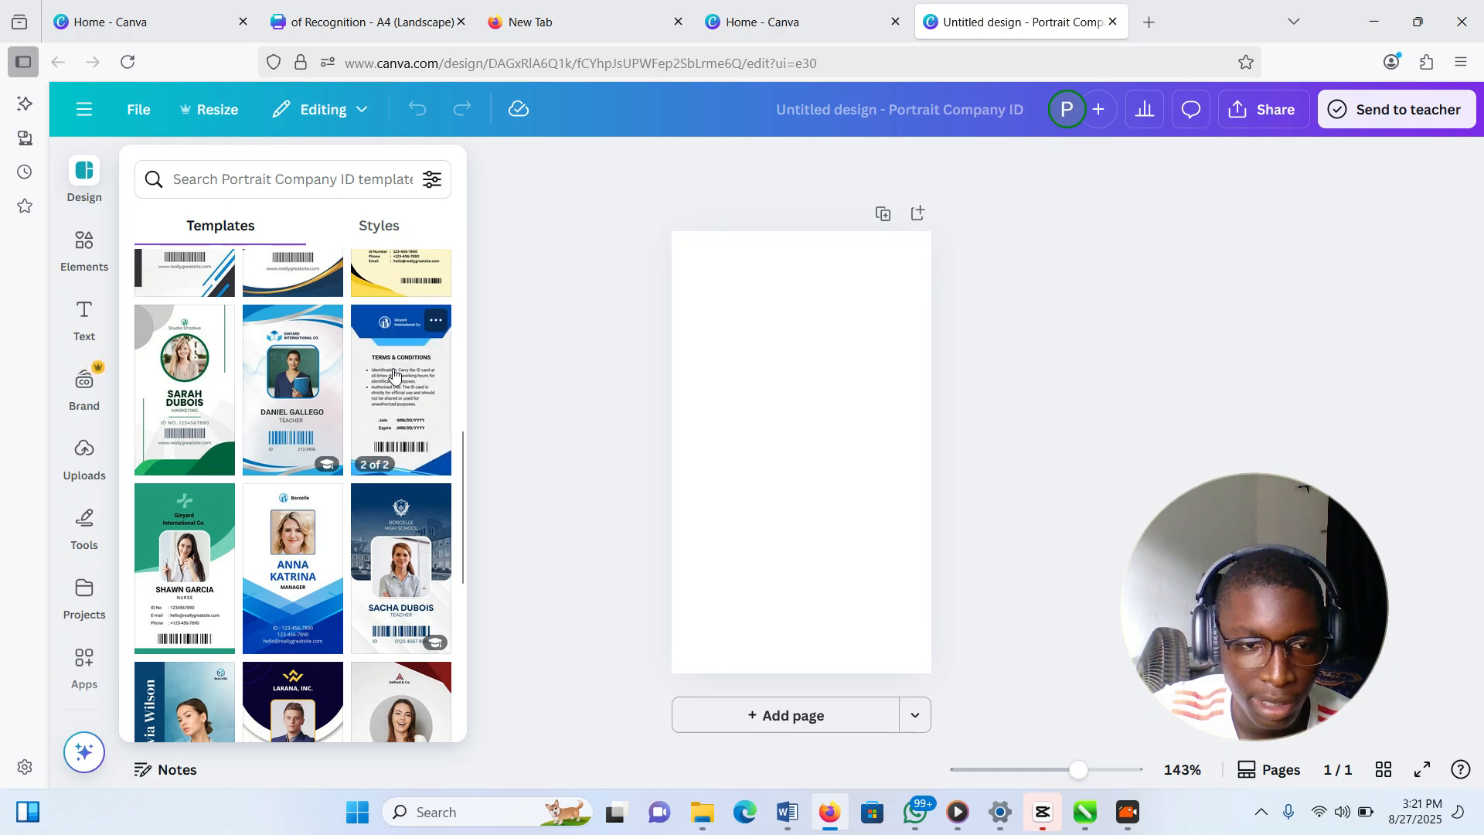
left_click(407, 372)
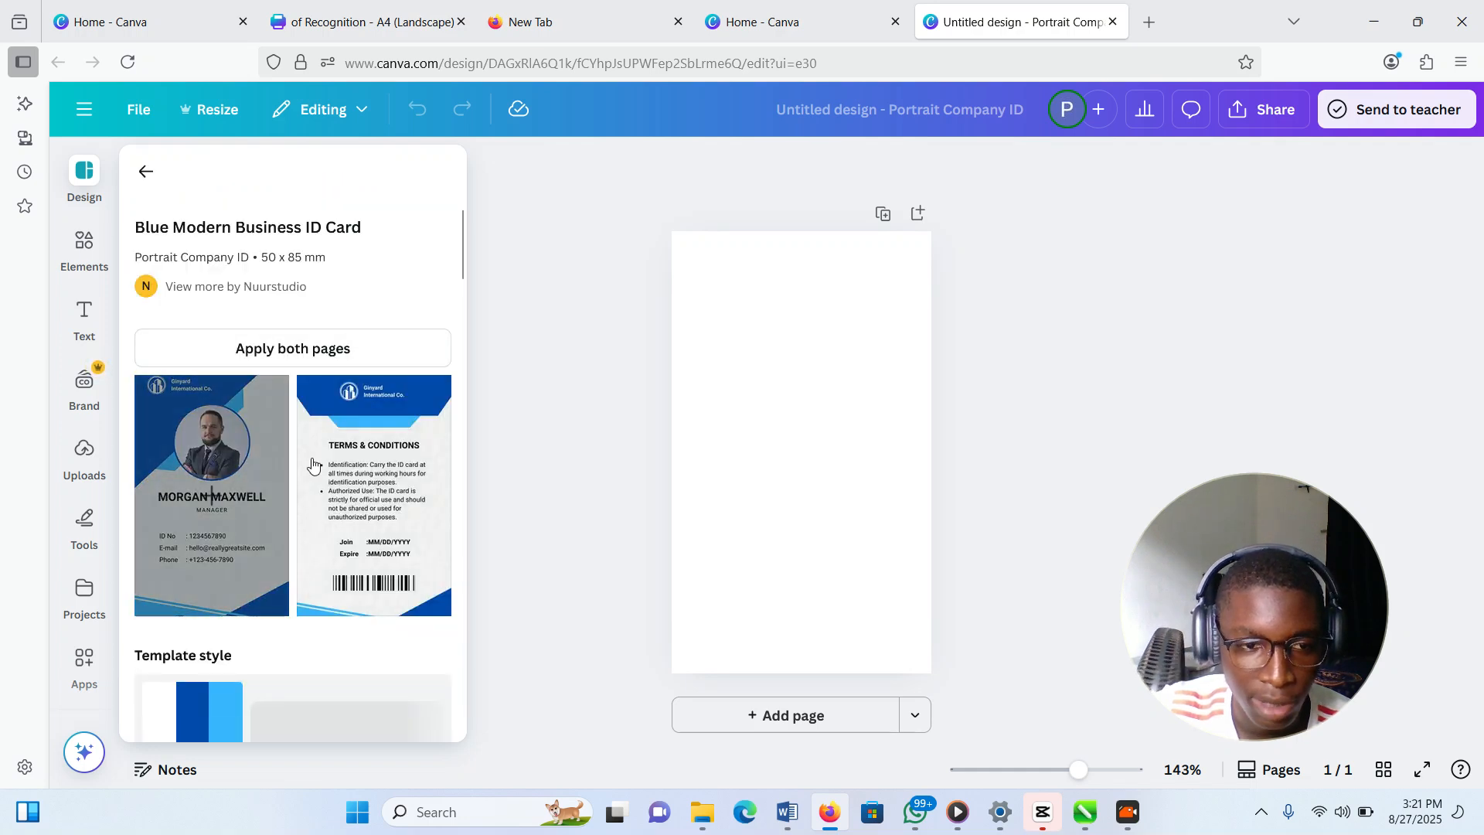
Apply the template's front page, close the template panel and zoom in on the card
left_click(221, 516)
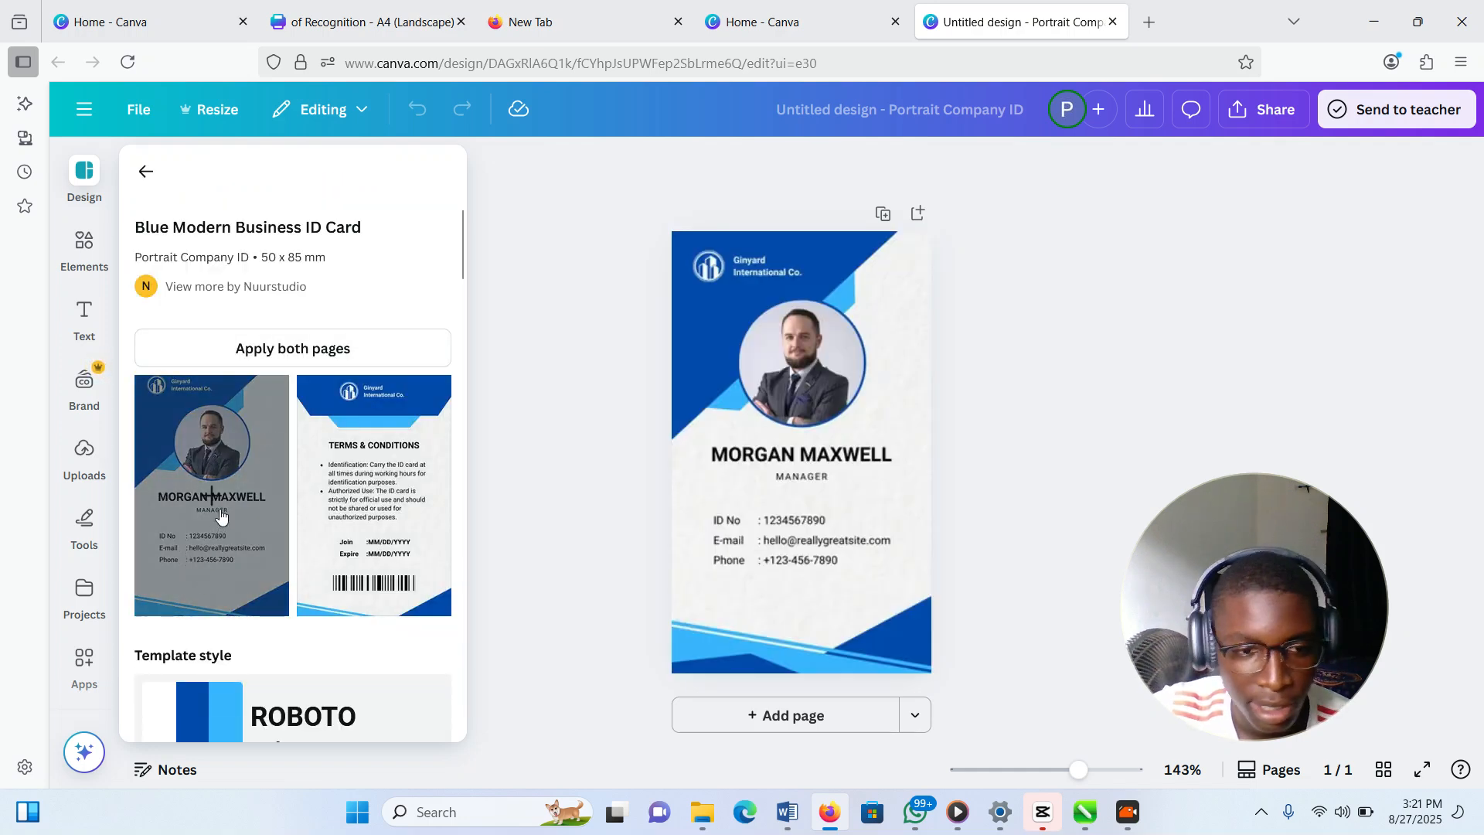
left_click(842, 415)
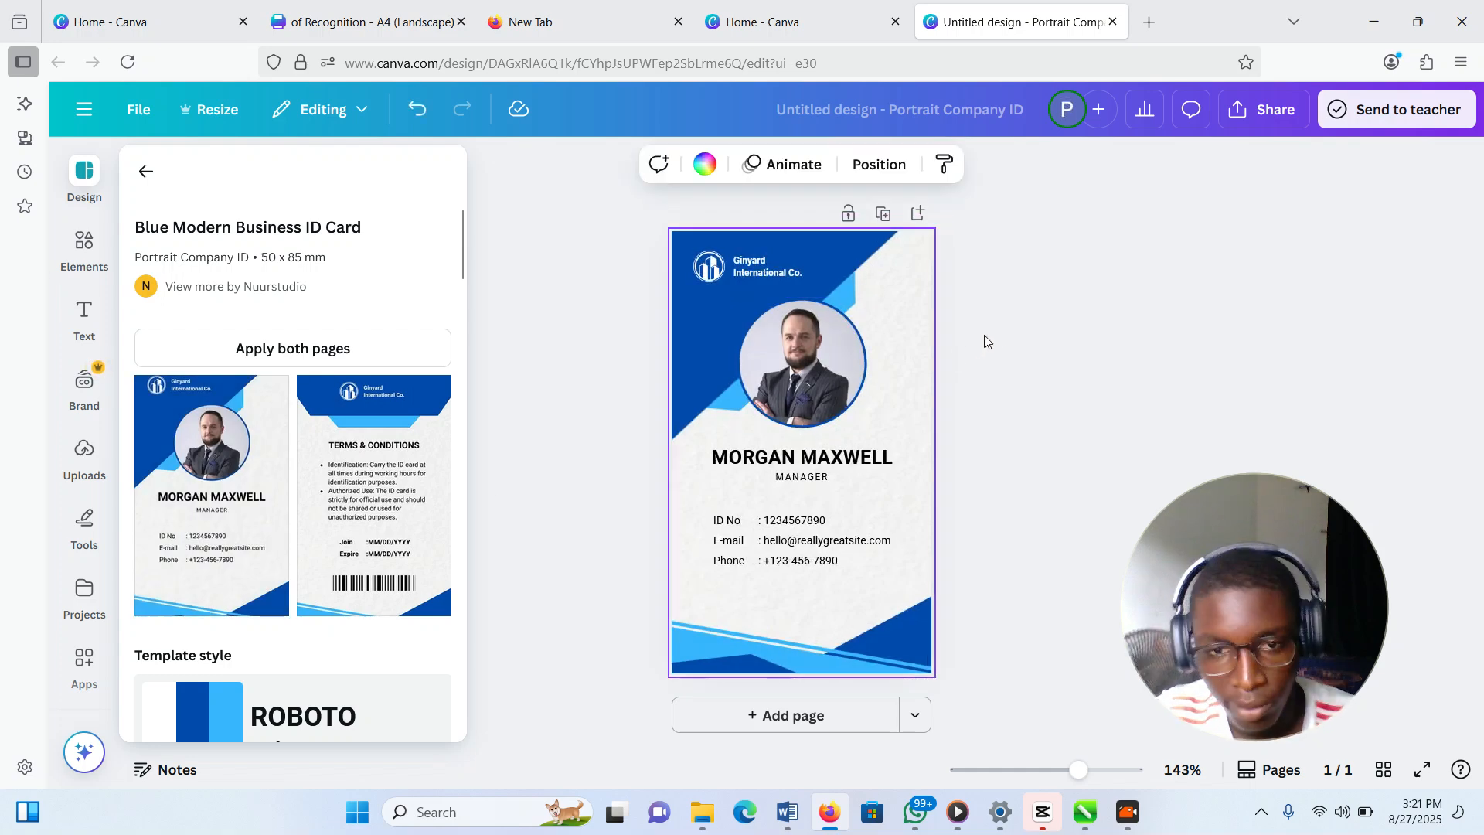
left_click(1008, 368)
scroll(881, 359, "up", 2)
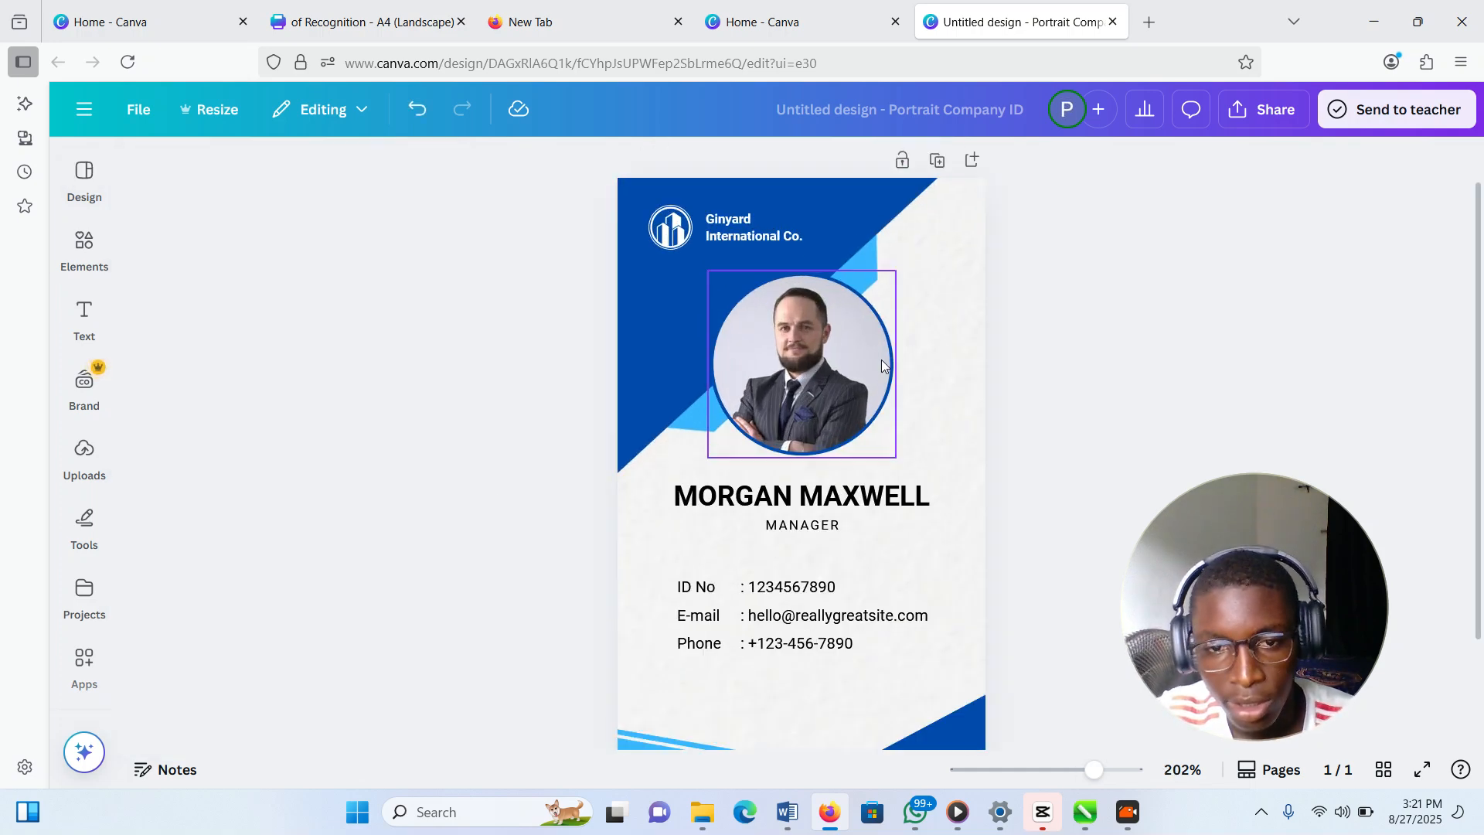
scroll(648, 448, "down", 2)
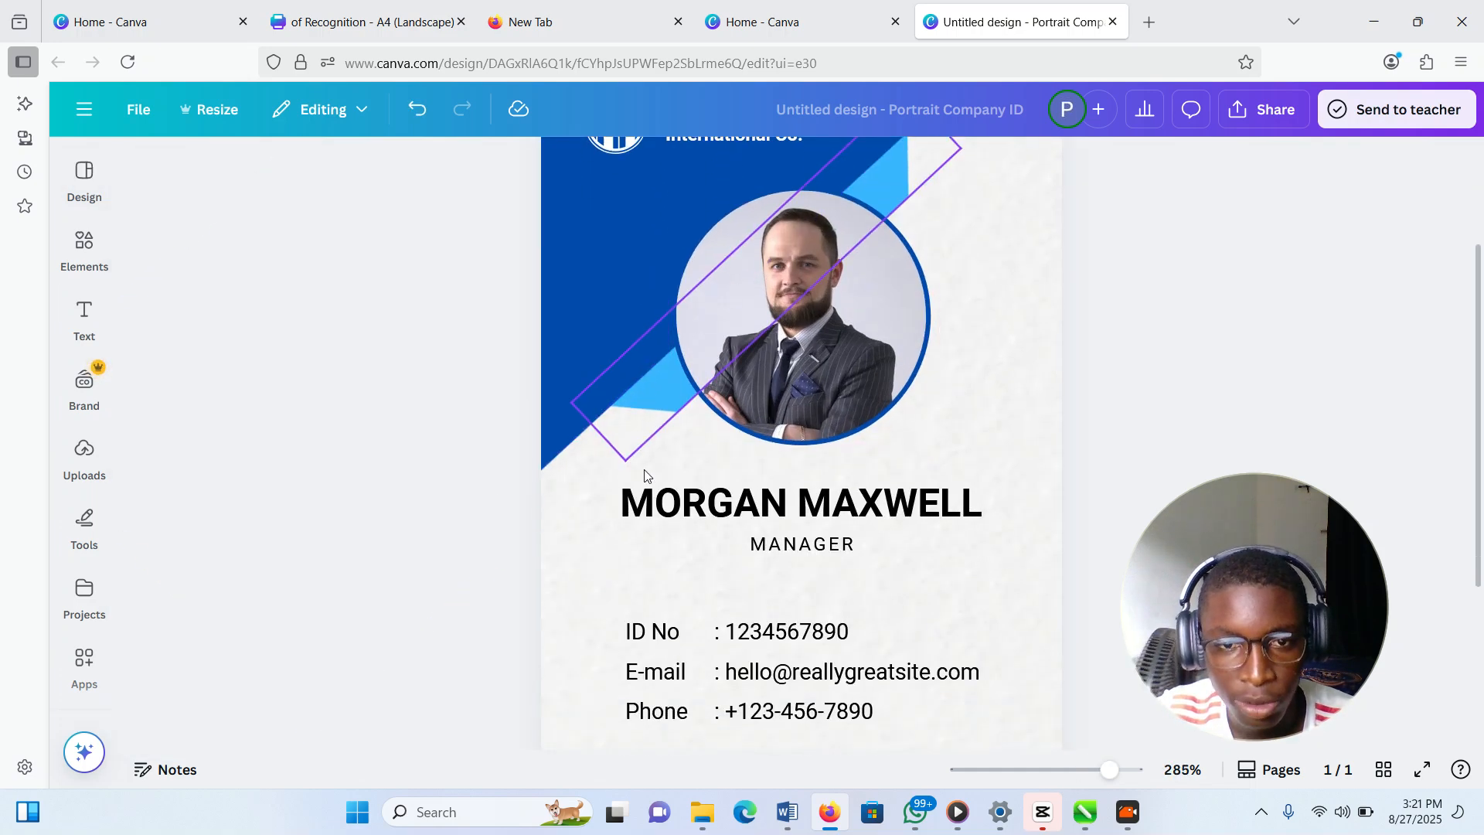
scroll(649, 471, "up", 3)
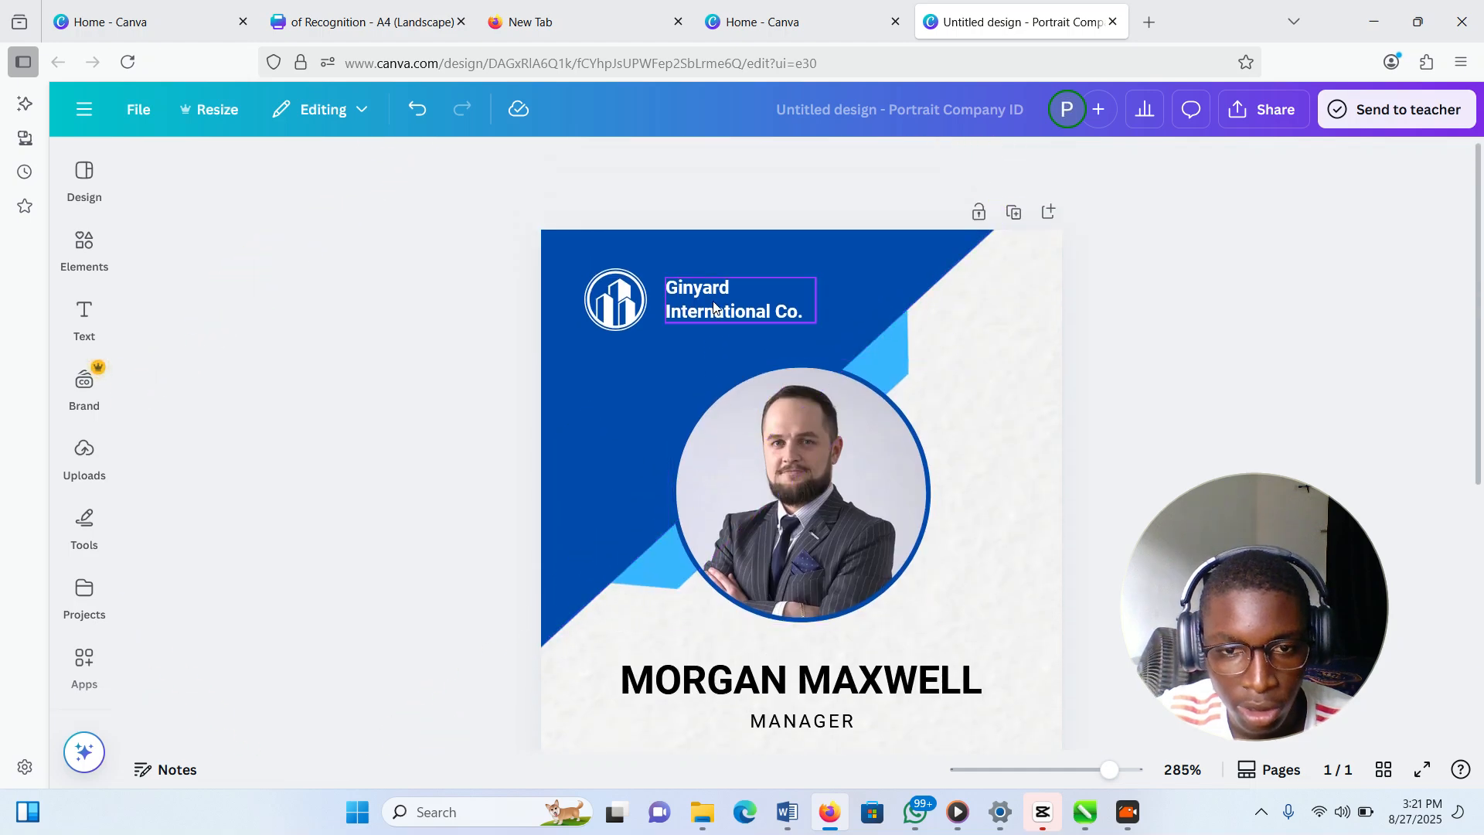
Delete the company logo from the top of the card
left_click(699, 292)
double_click(701, 292)
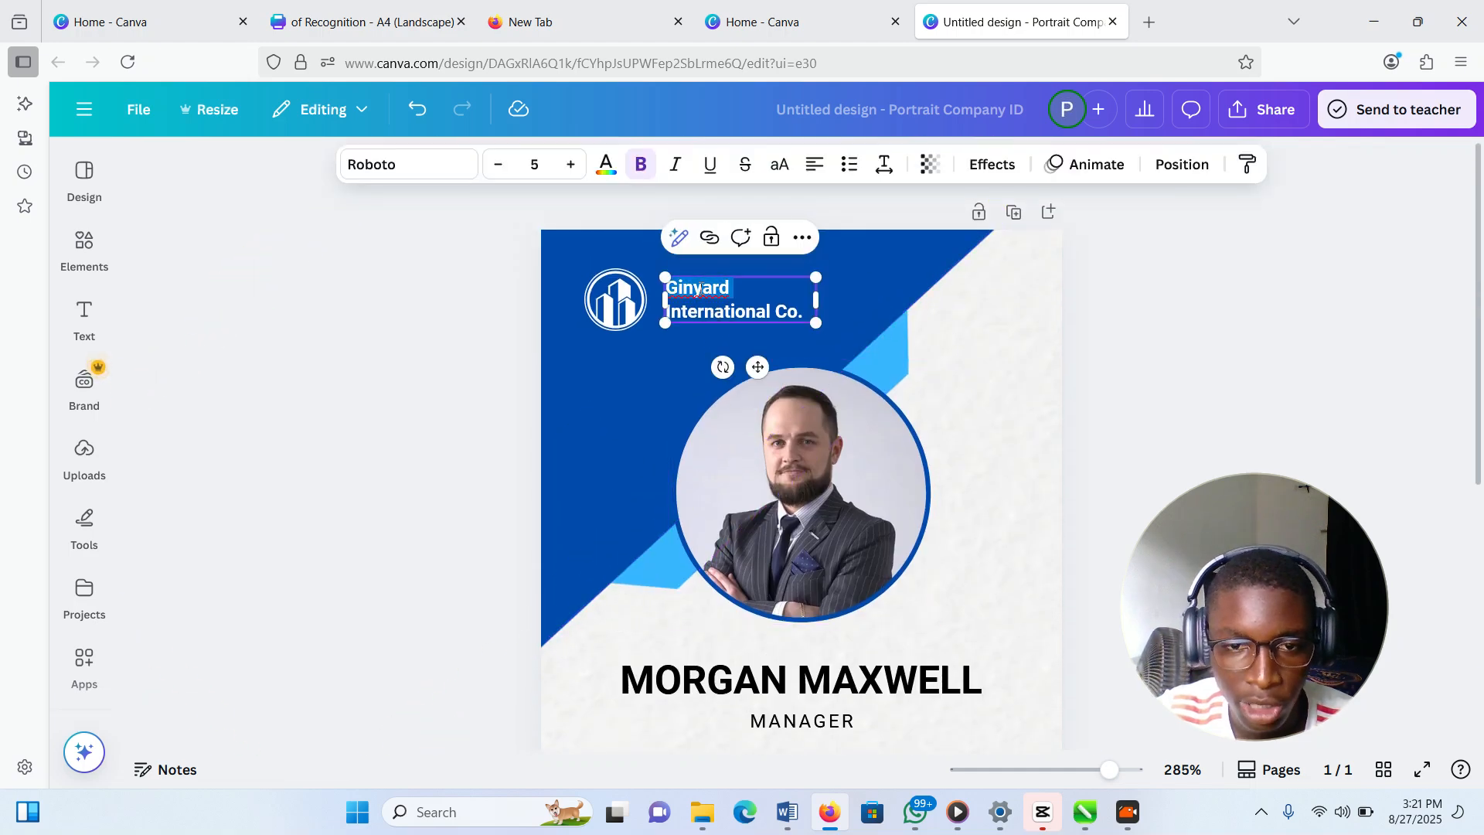
left_click(627, 301)
key("Delete")
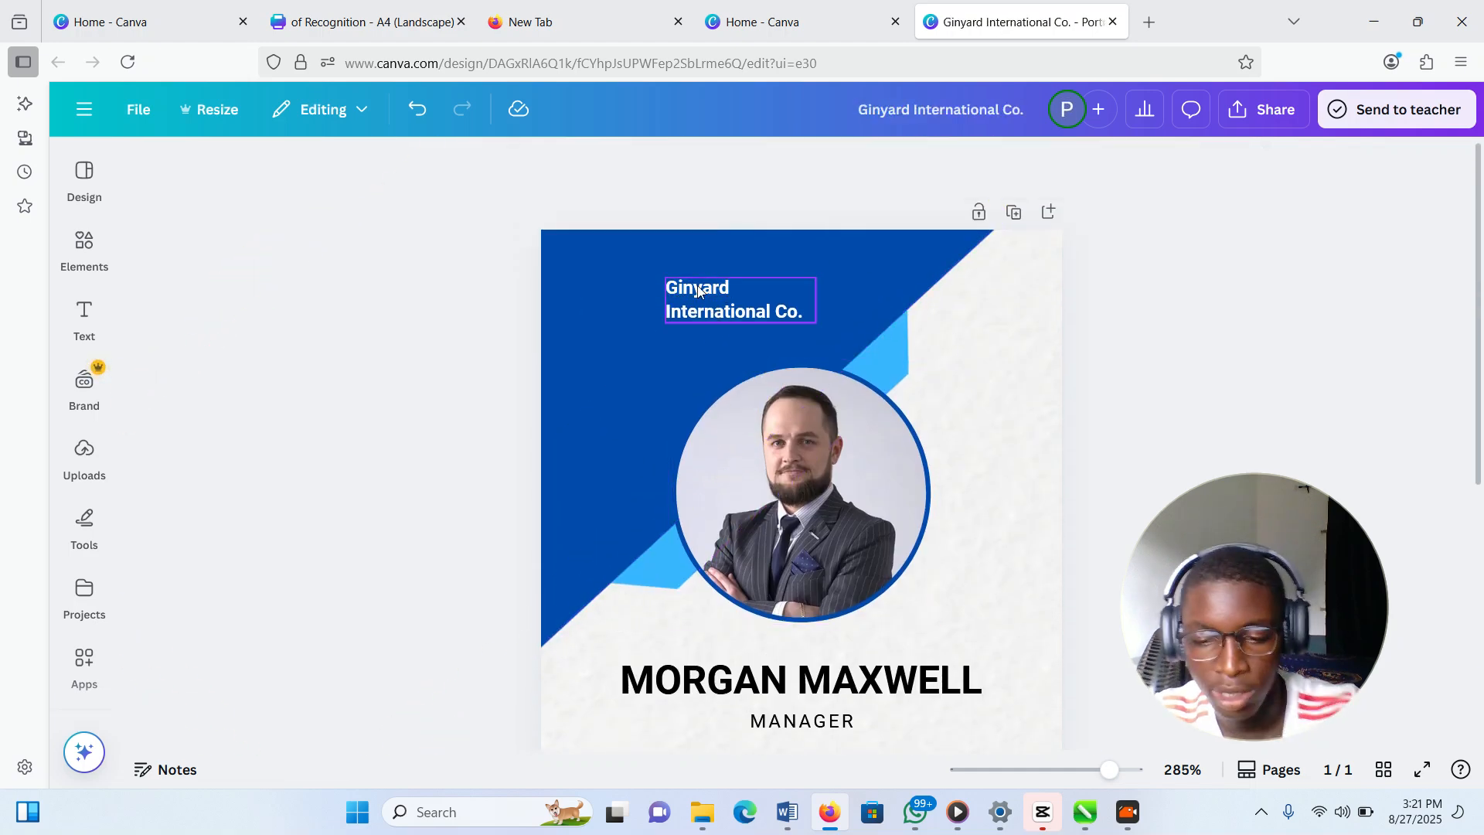
Replace the company name with SOFTOUCH DESIGNS on two lines
left_click(706, 289)
double_click(703, 285)
key("ctrl+a")
type("ss")
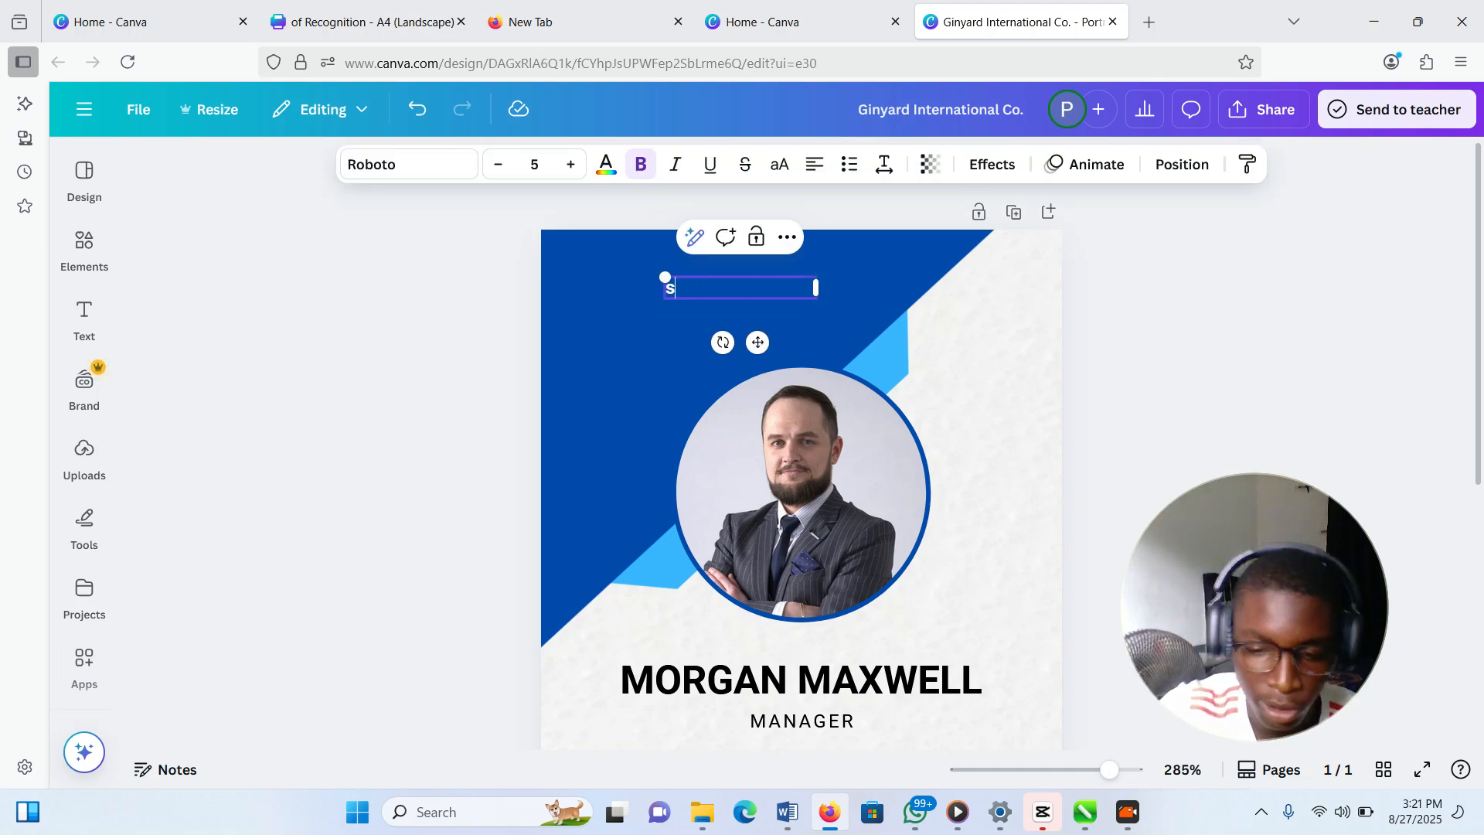
type("OFTOUCH")
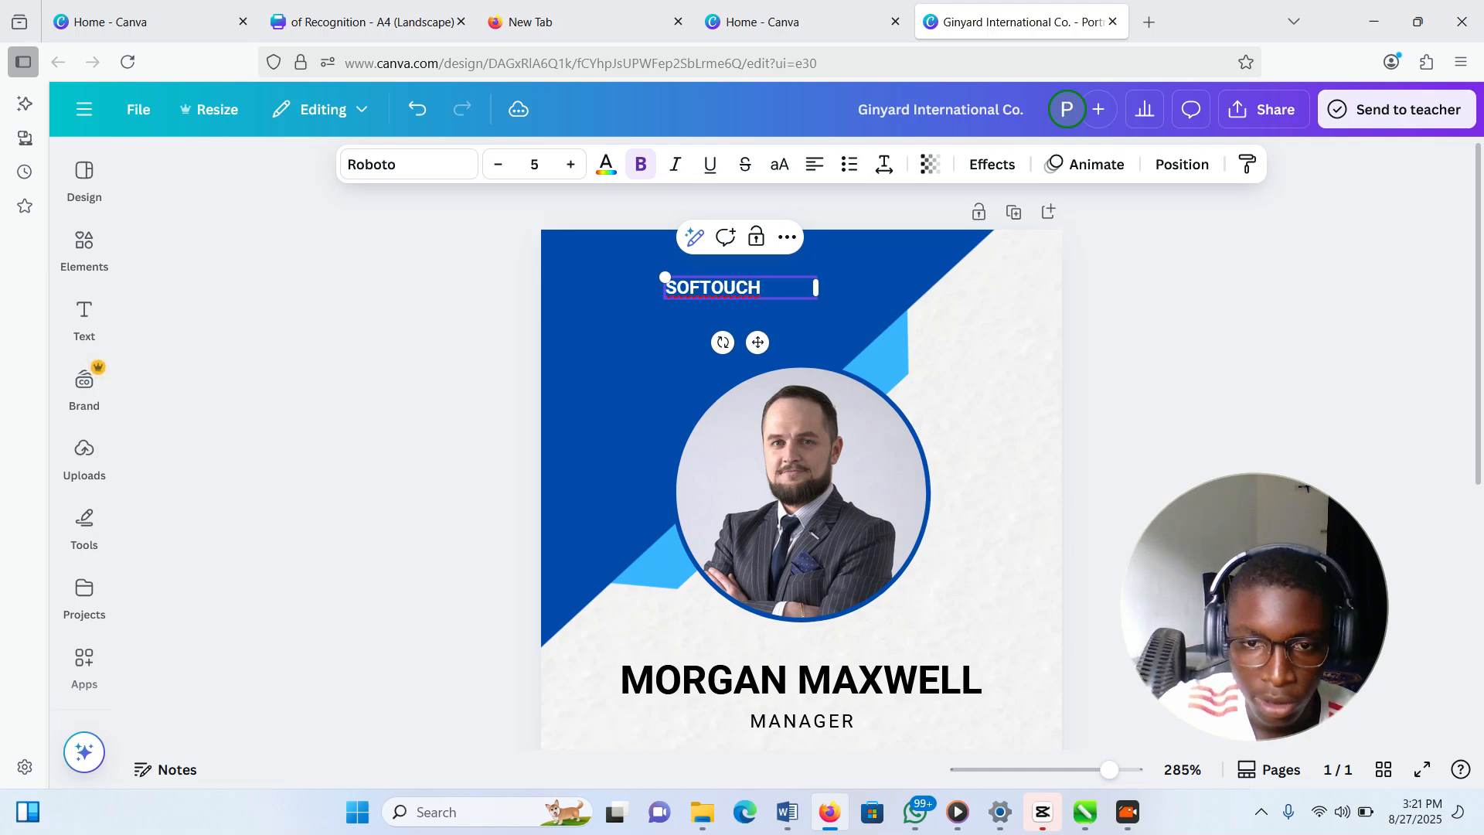
key("Return")
type("DESIGHE")
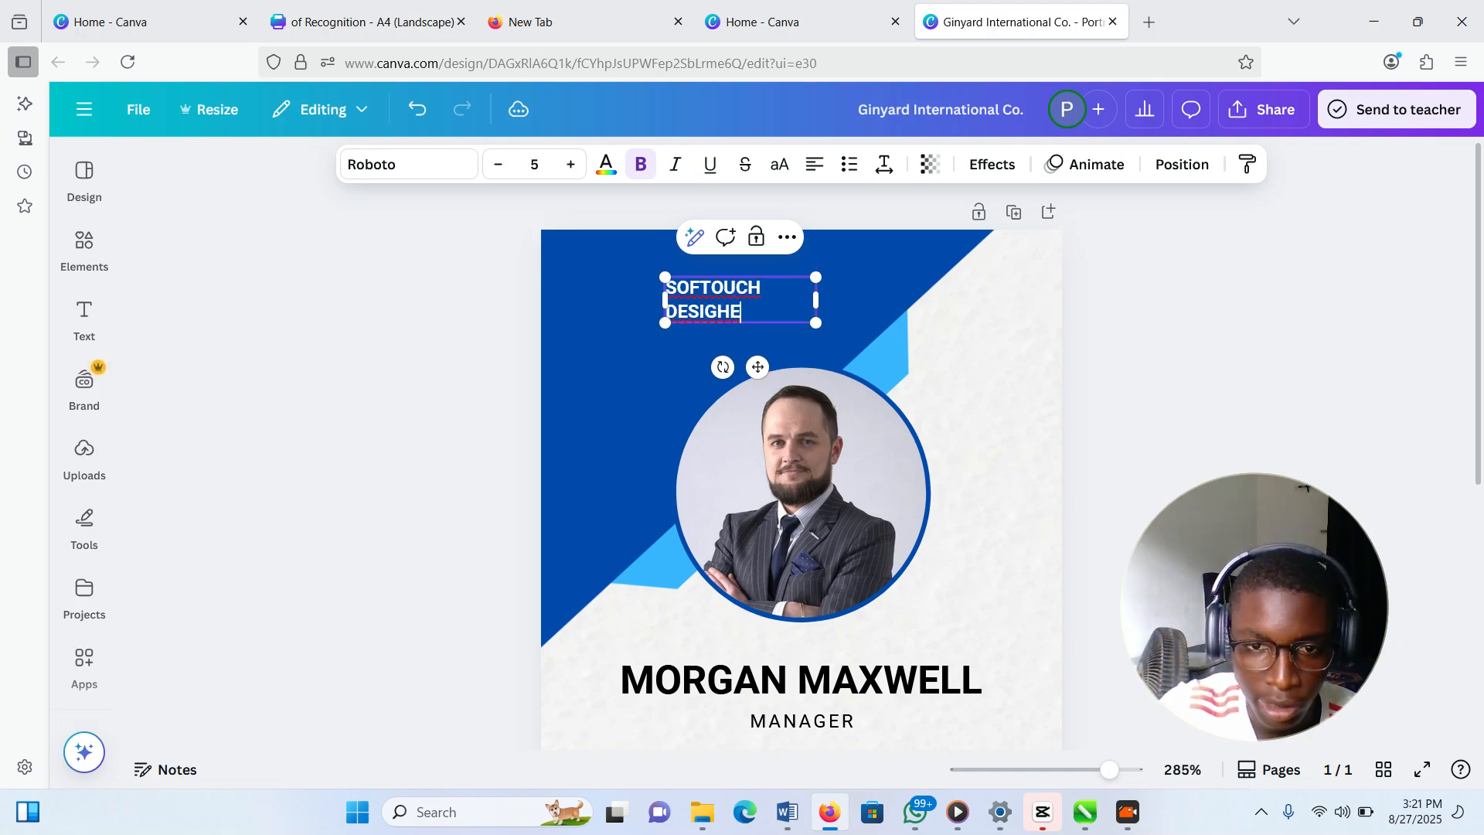
key("BackSpace")
key("BackSpace")
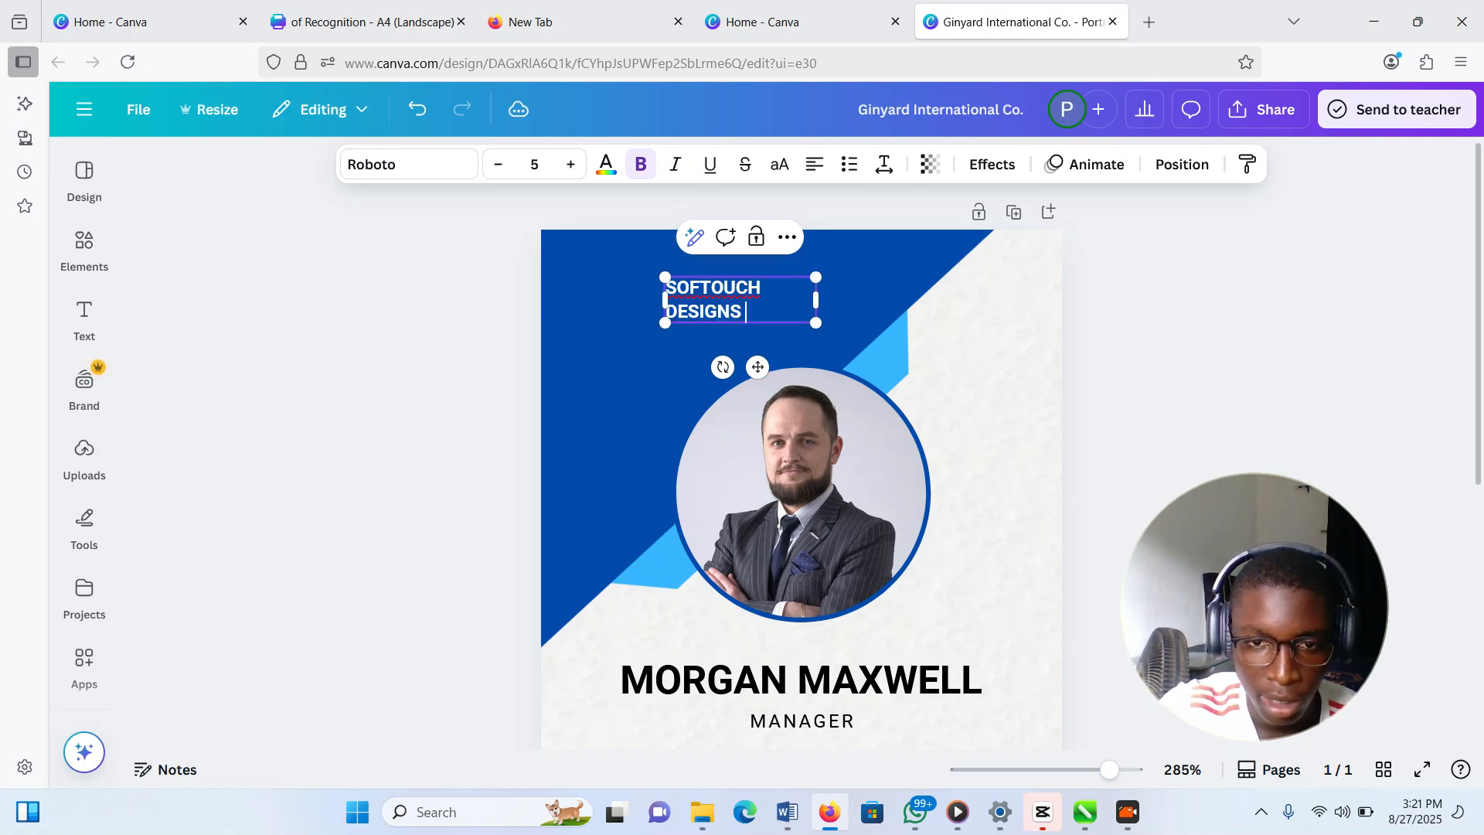
scroll(689, 520, "down", 3)
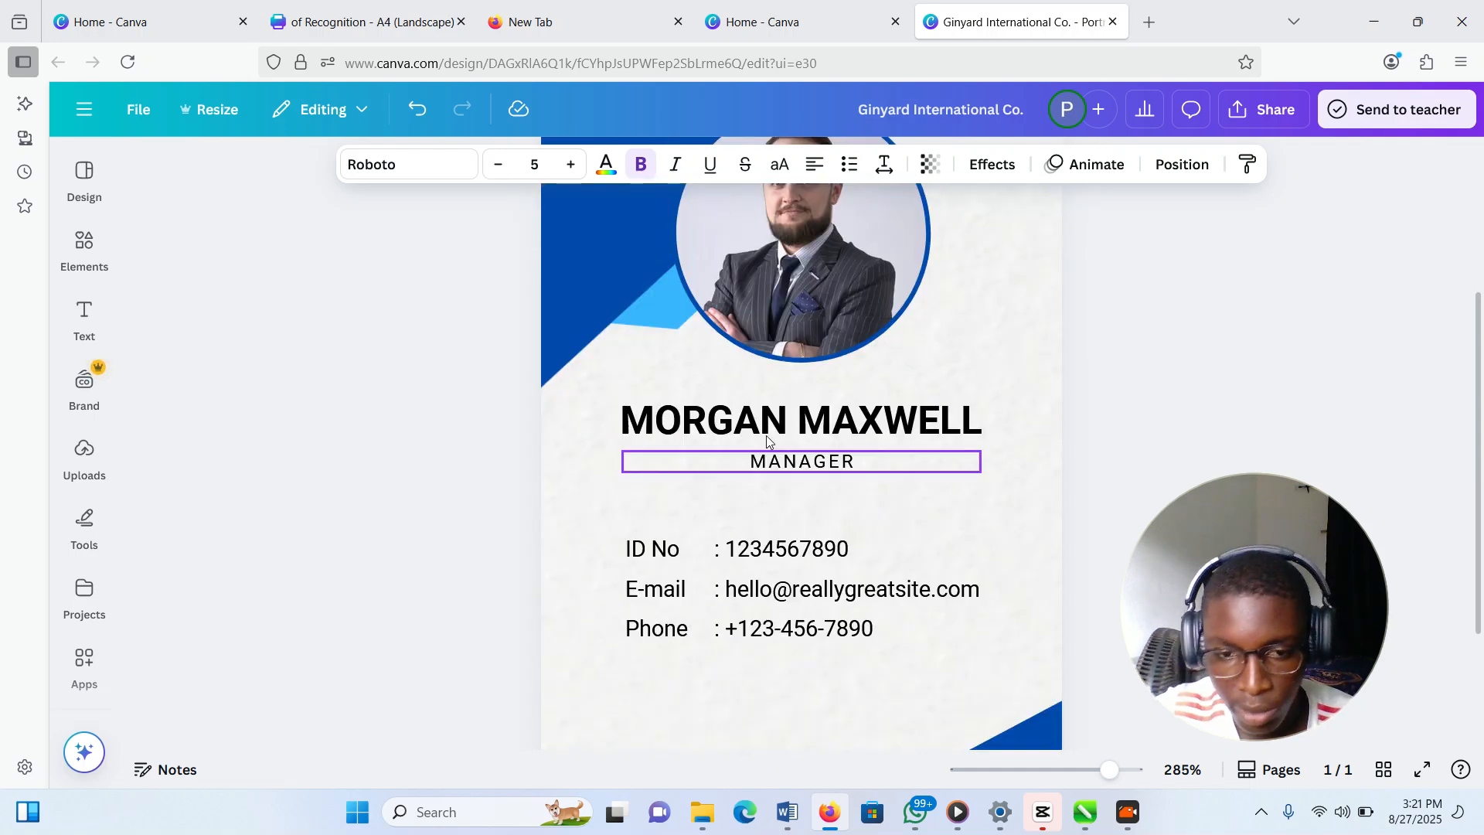
Replace the holder's name with the new holder's full name and the title MANAGER with CEO
left_click(773, 416)
double_click(773, 415)
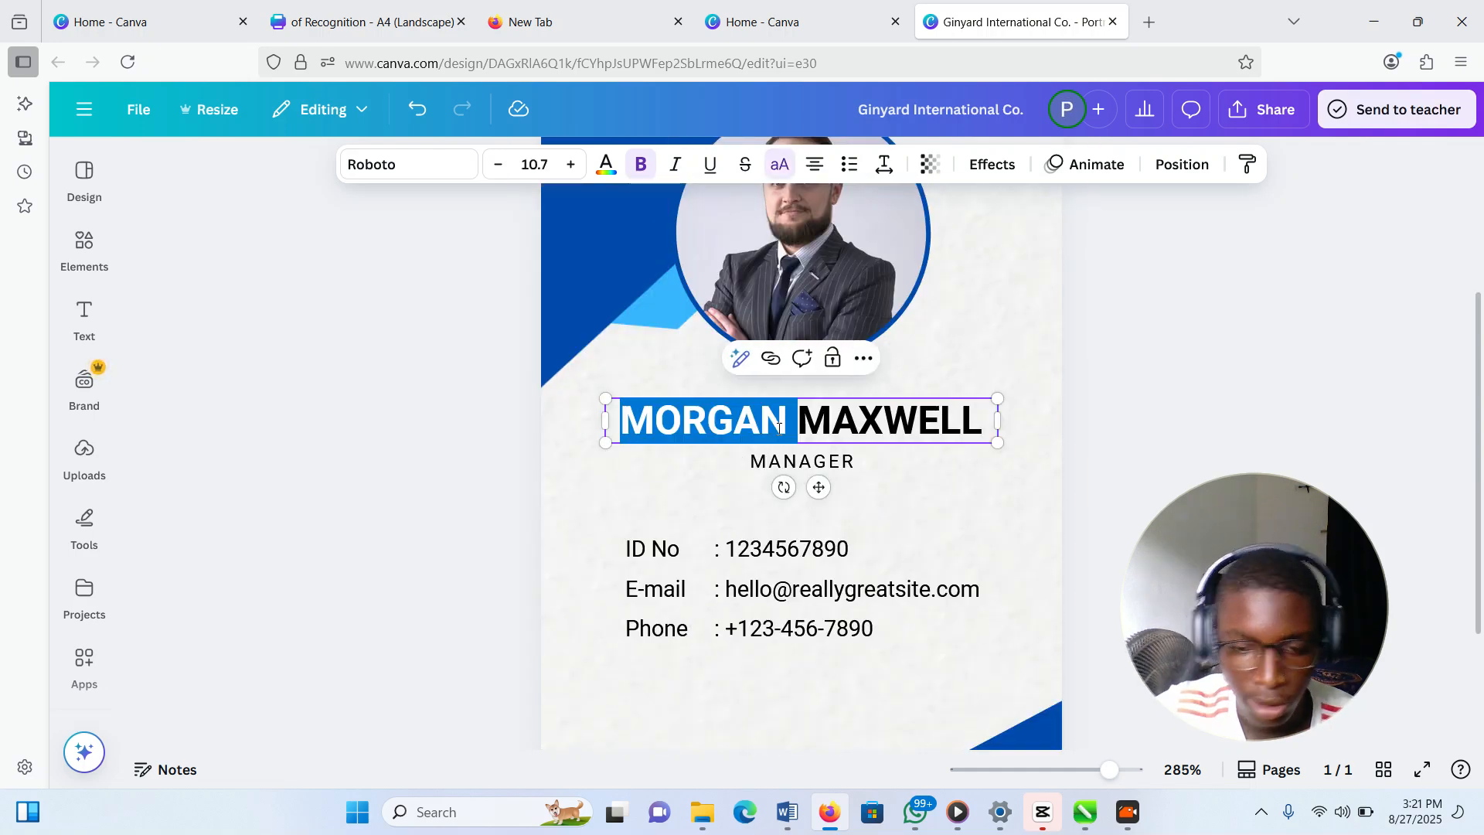
key("ctrl+a")
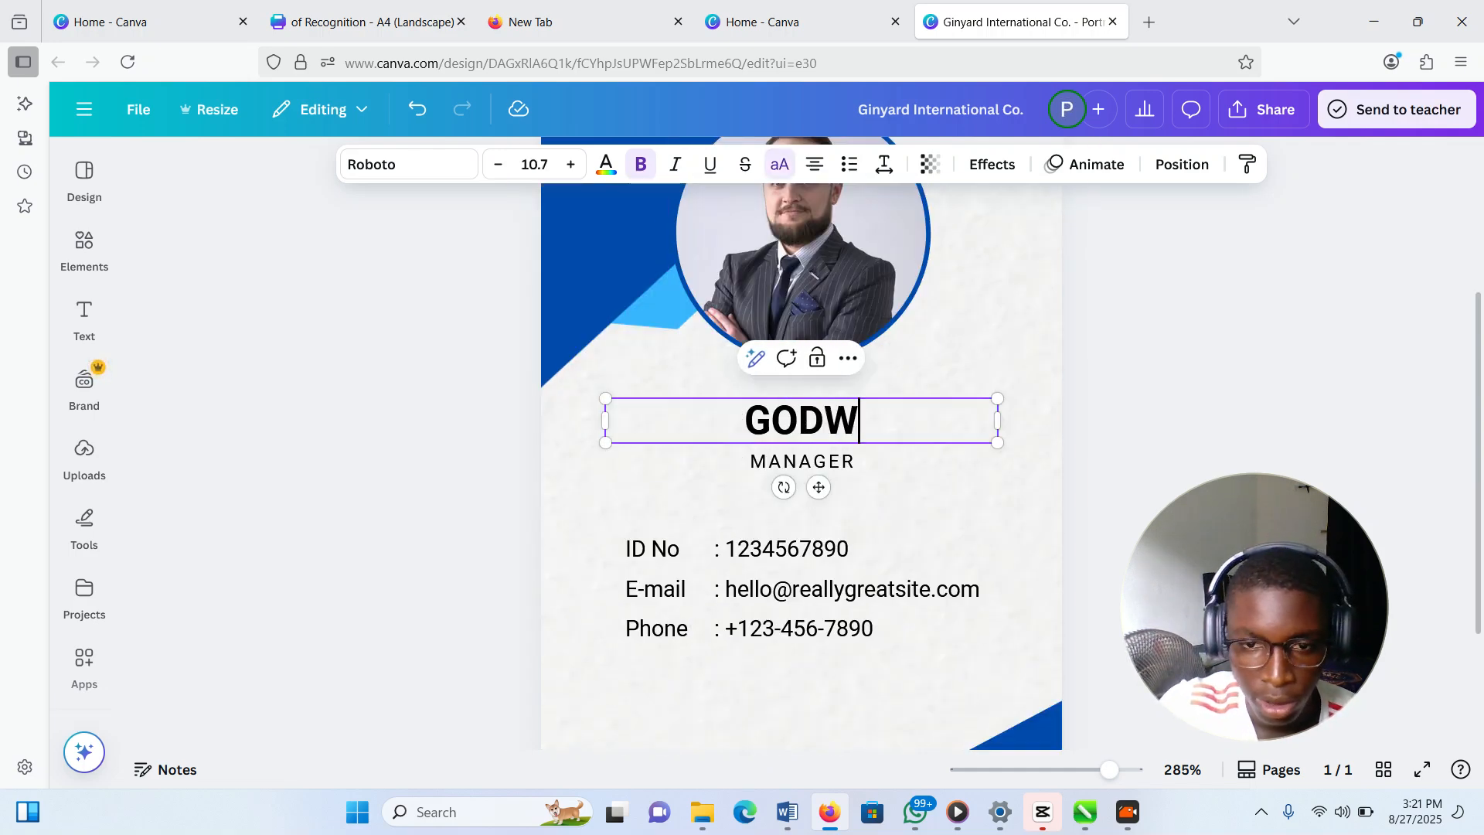
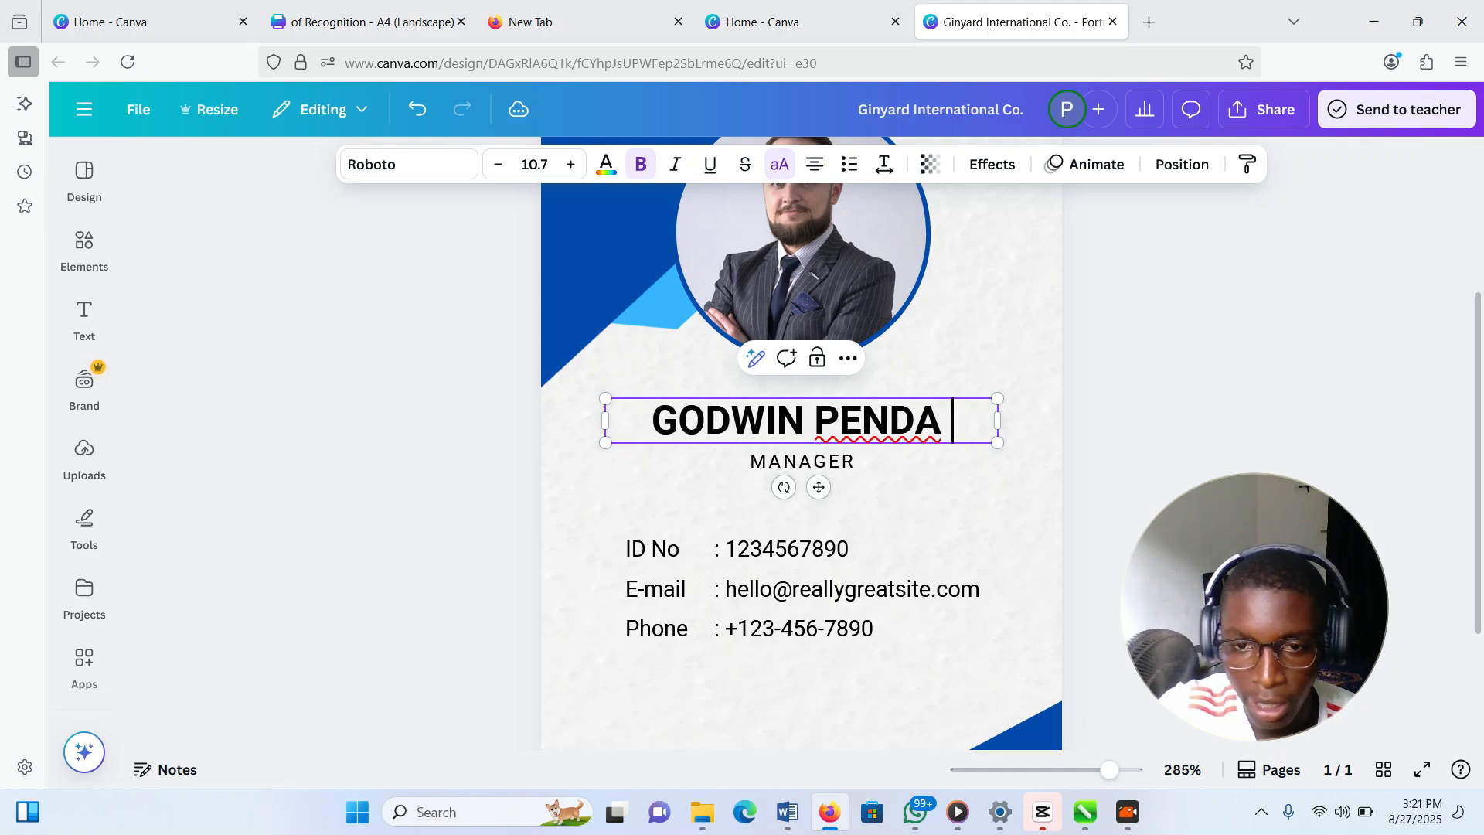
left_click(762, 462)
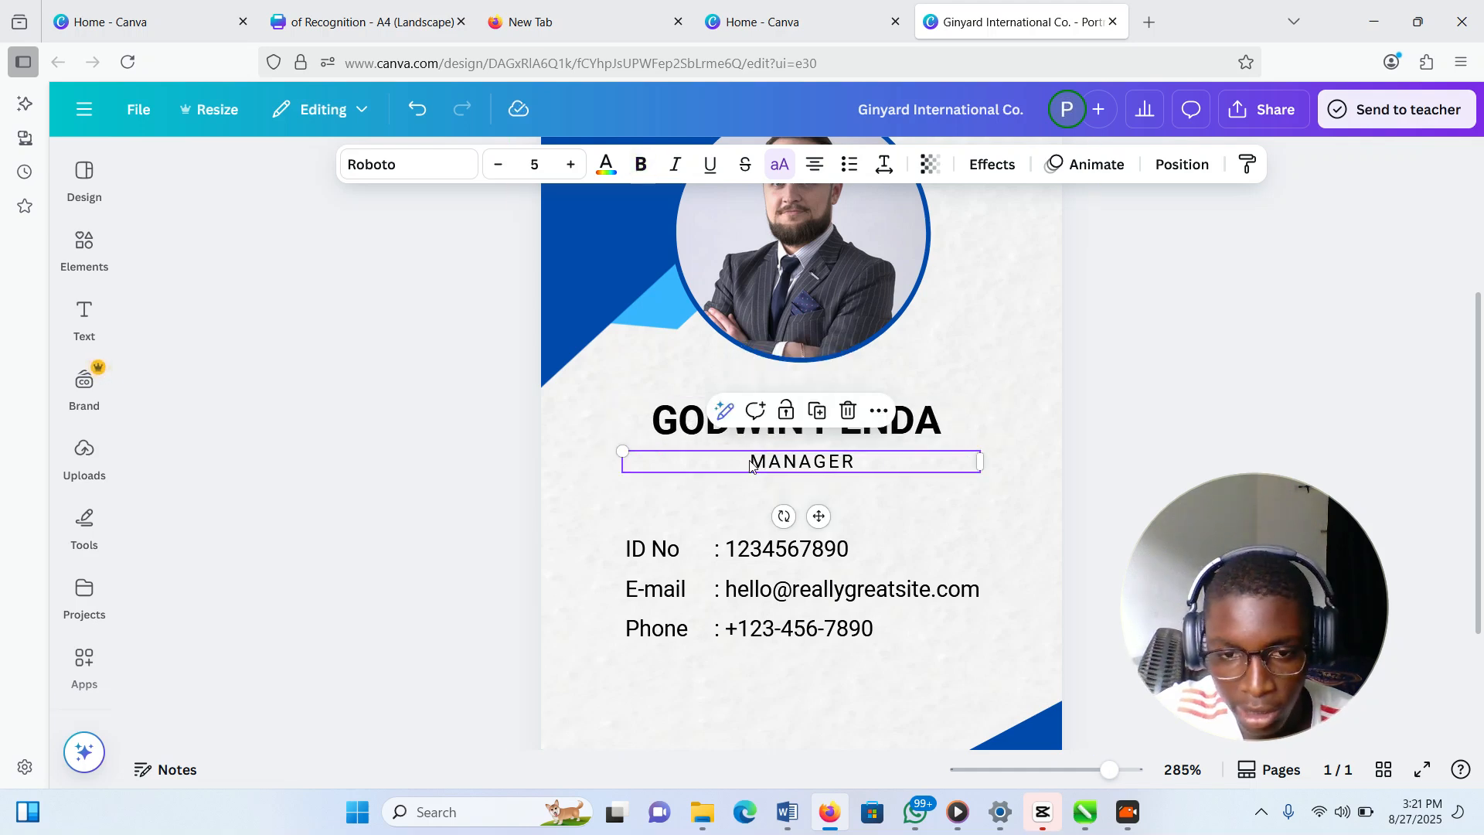
left_click(761, 462)
type("CEO E")
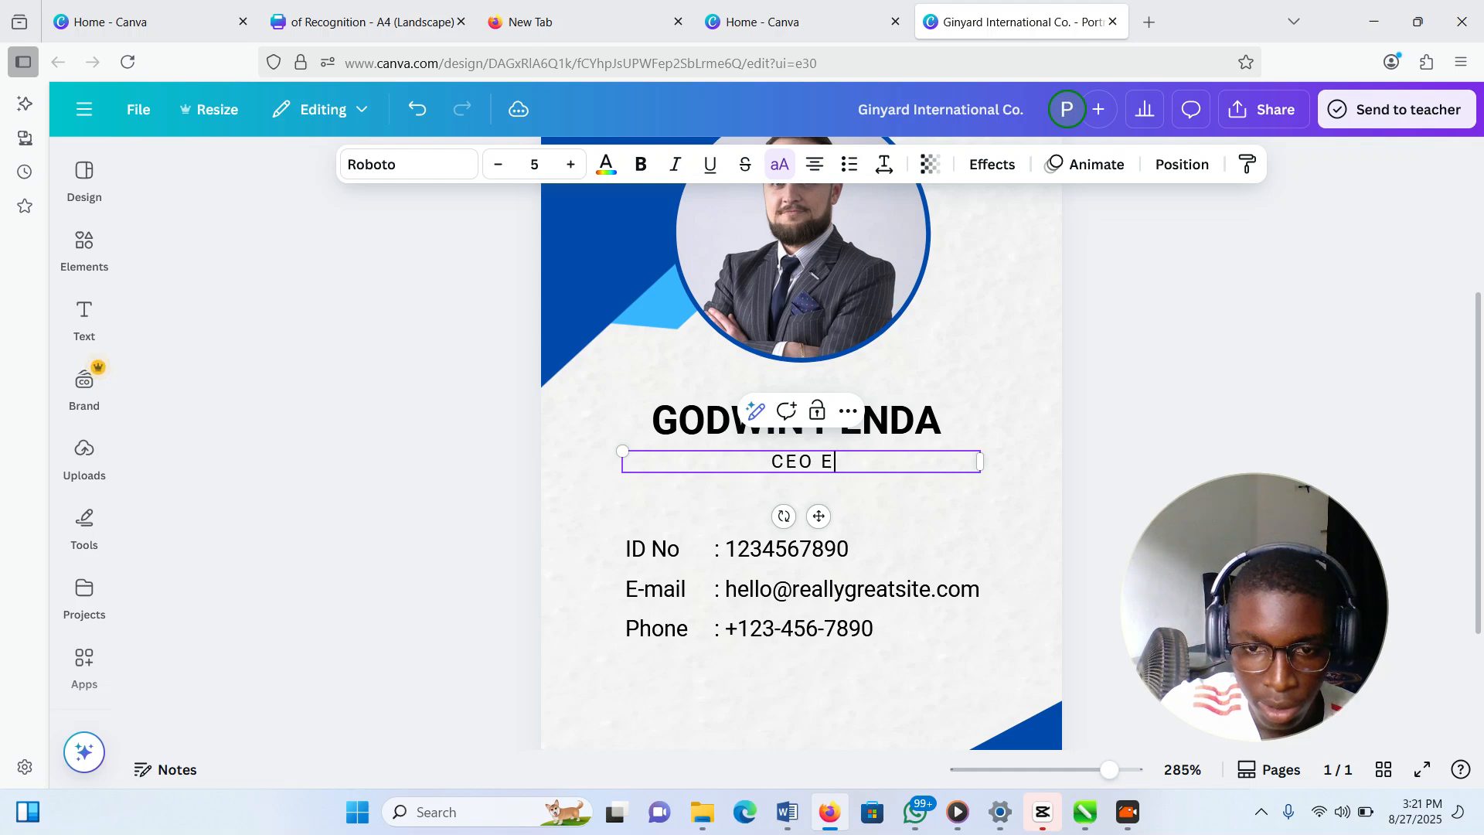
key("BackSpace")
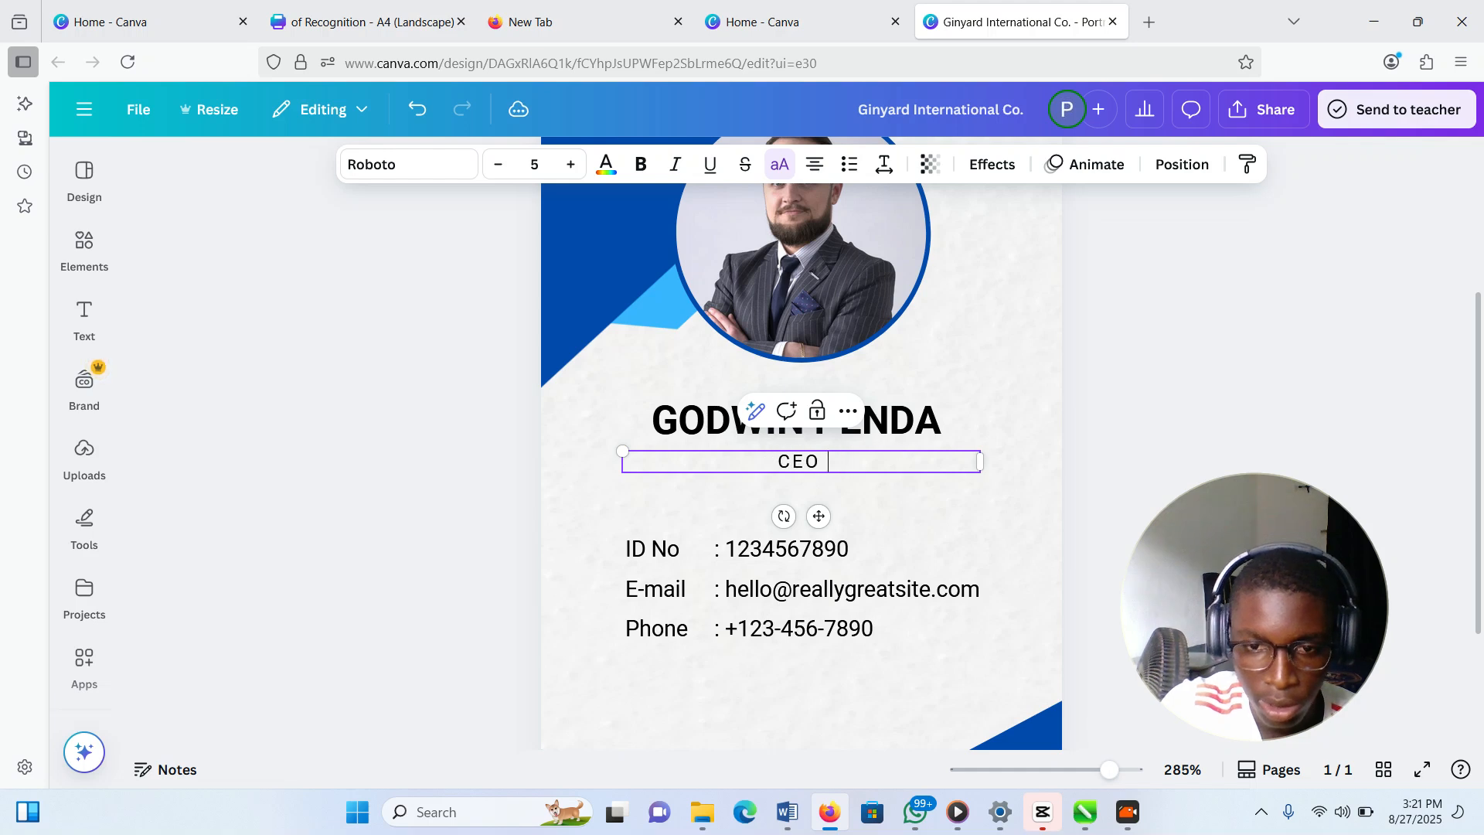
Change the ID number to 001
left_click(773, 548)
double_click(769, 551)
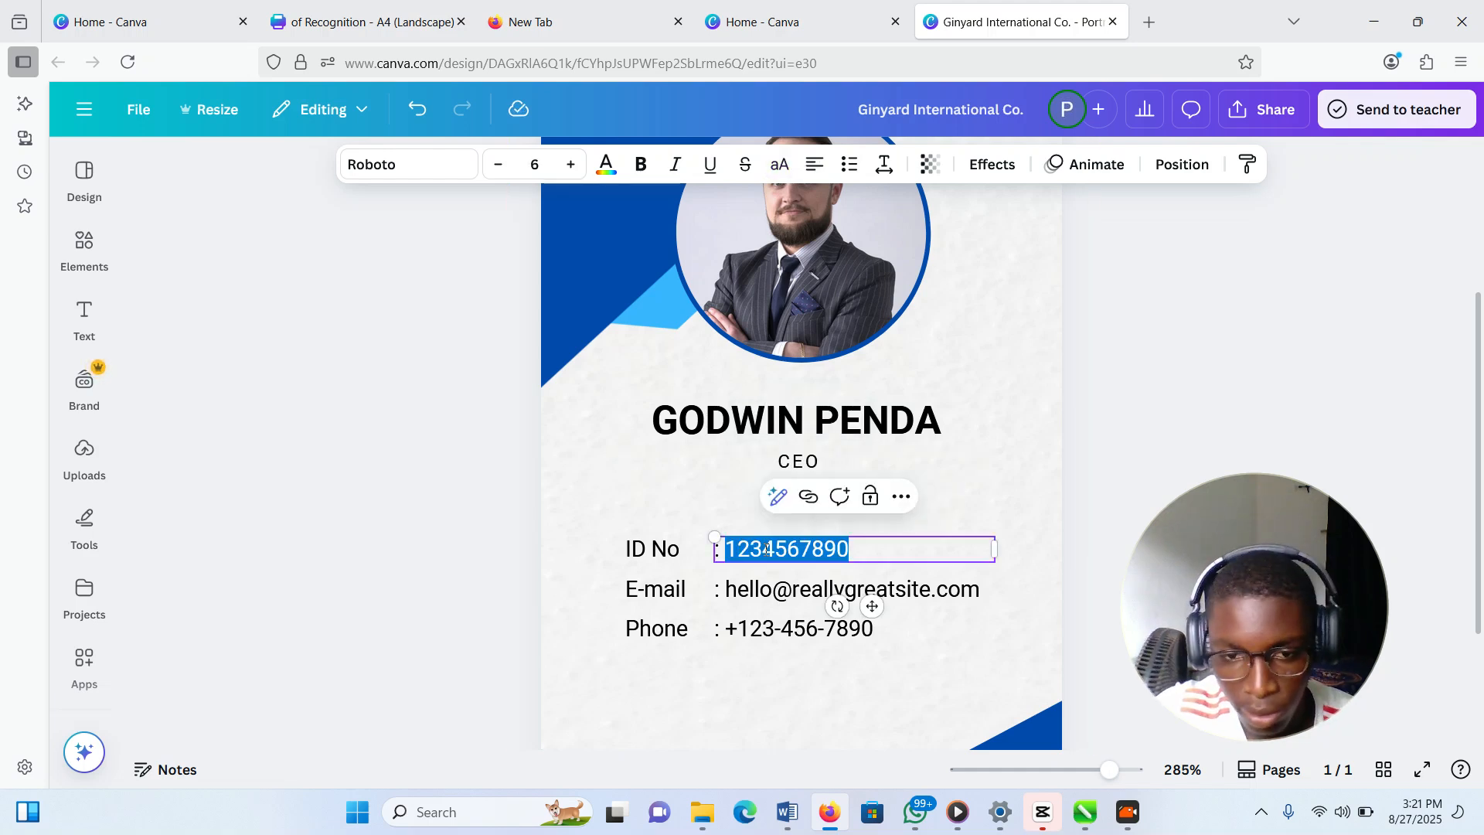
type("001")
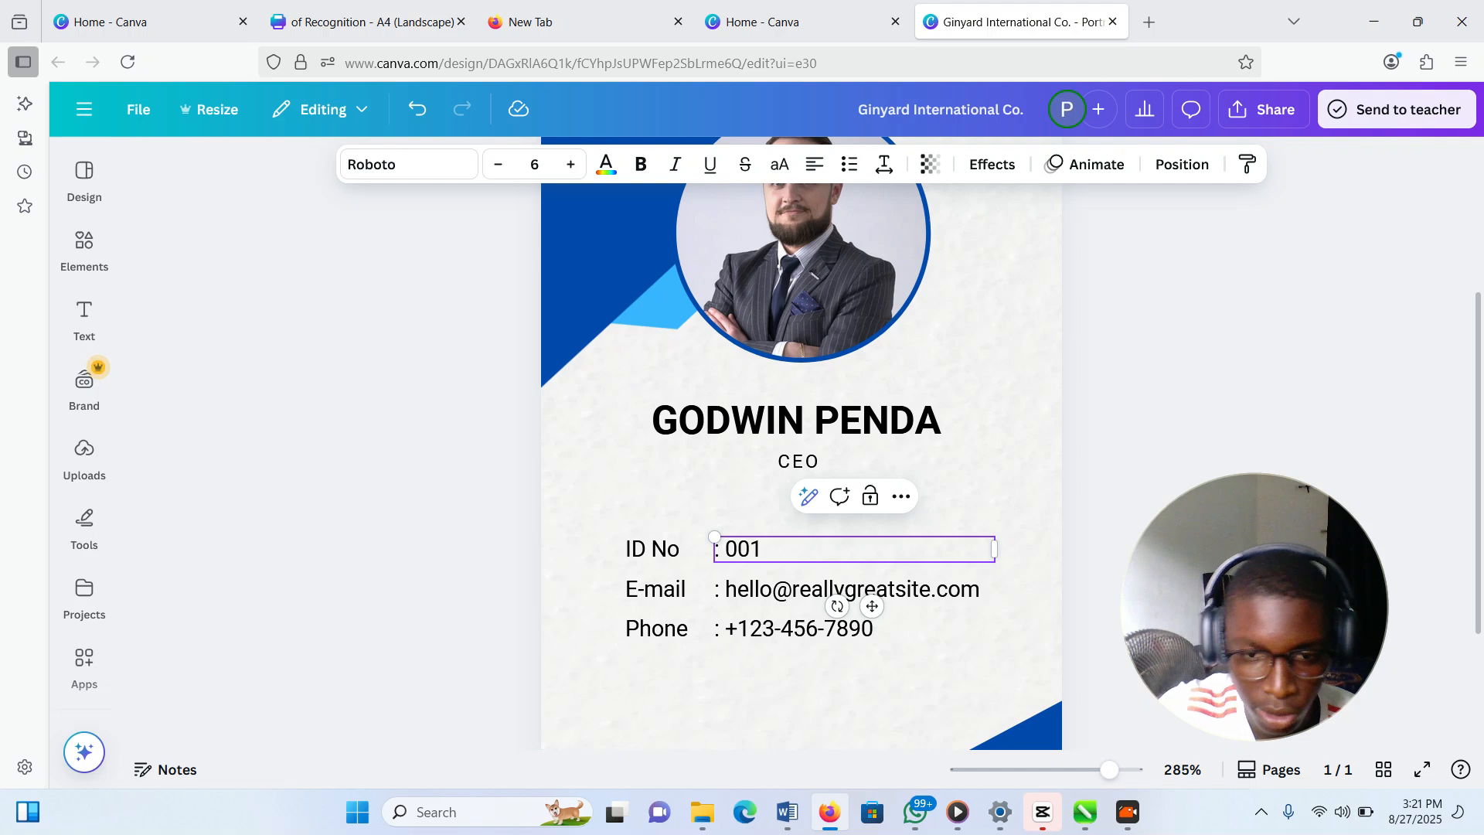
Replace the sample e-mail line with the company's new Gmail address
triple_click(796, 596)
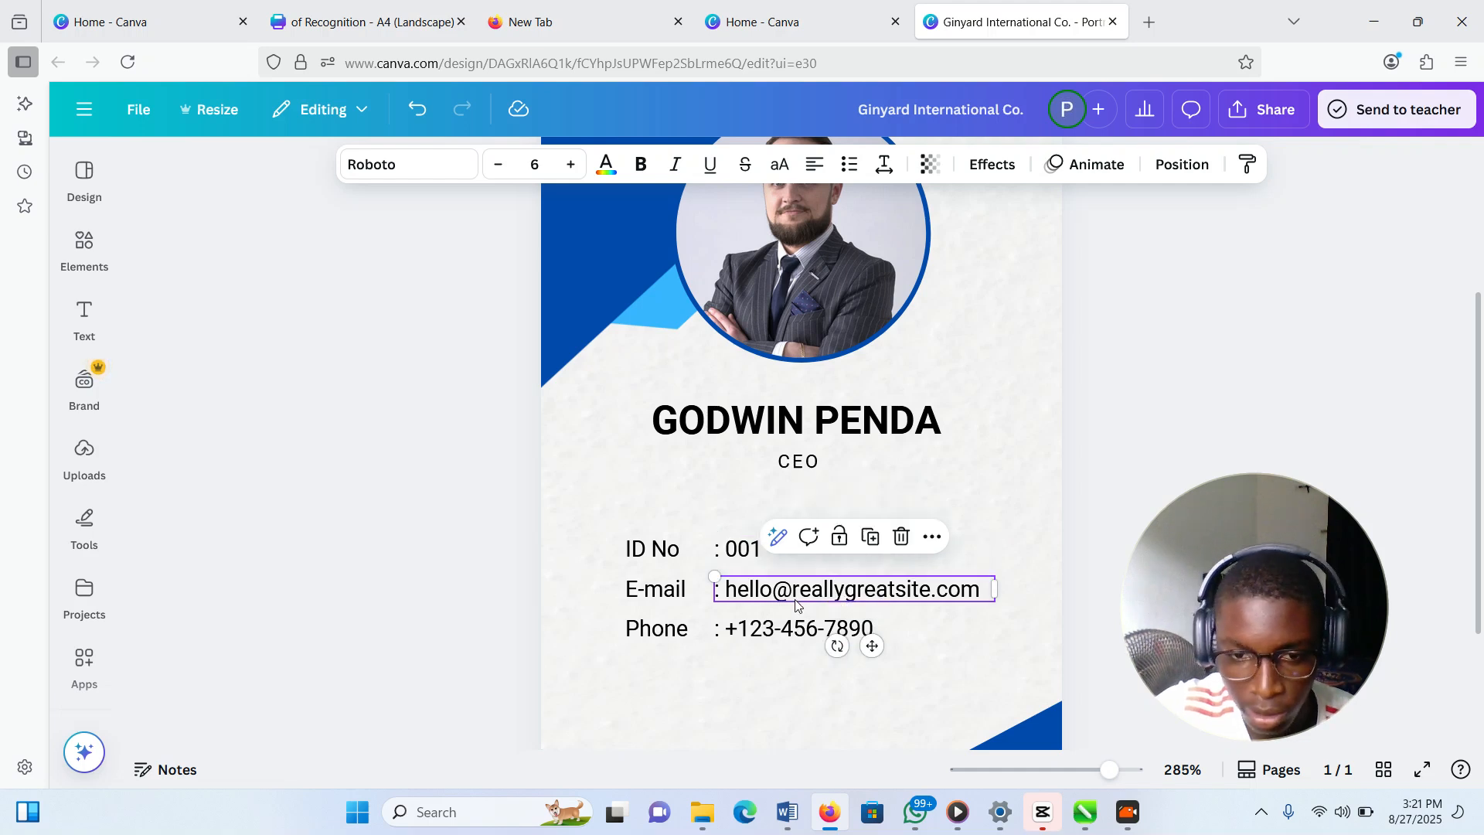
key("BackSpace")
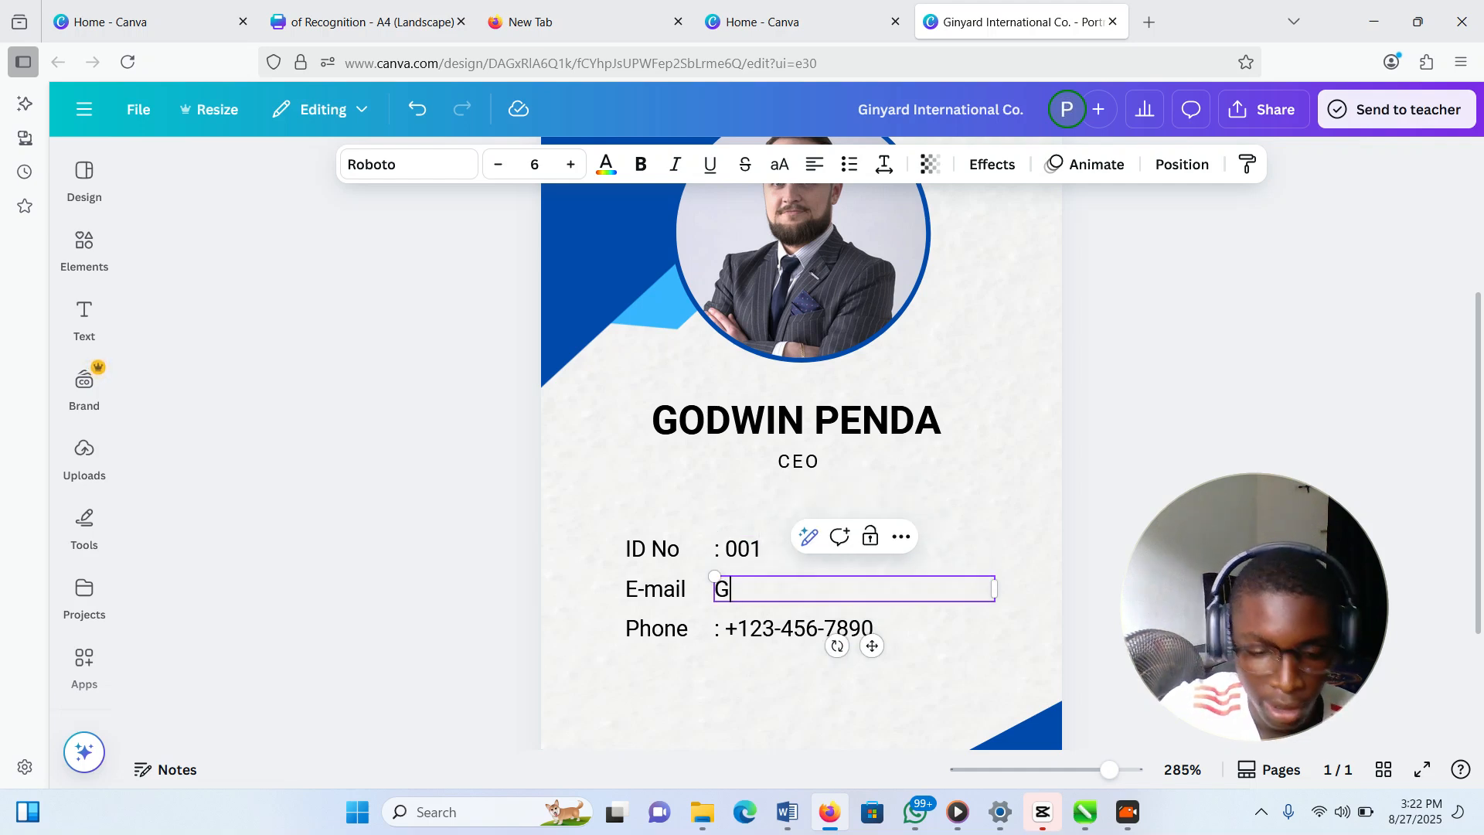
type(": GO")
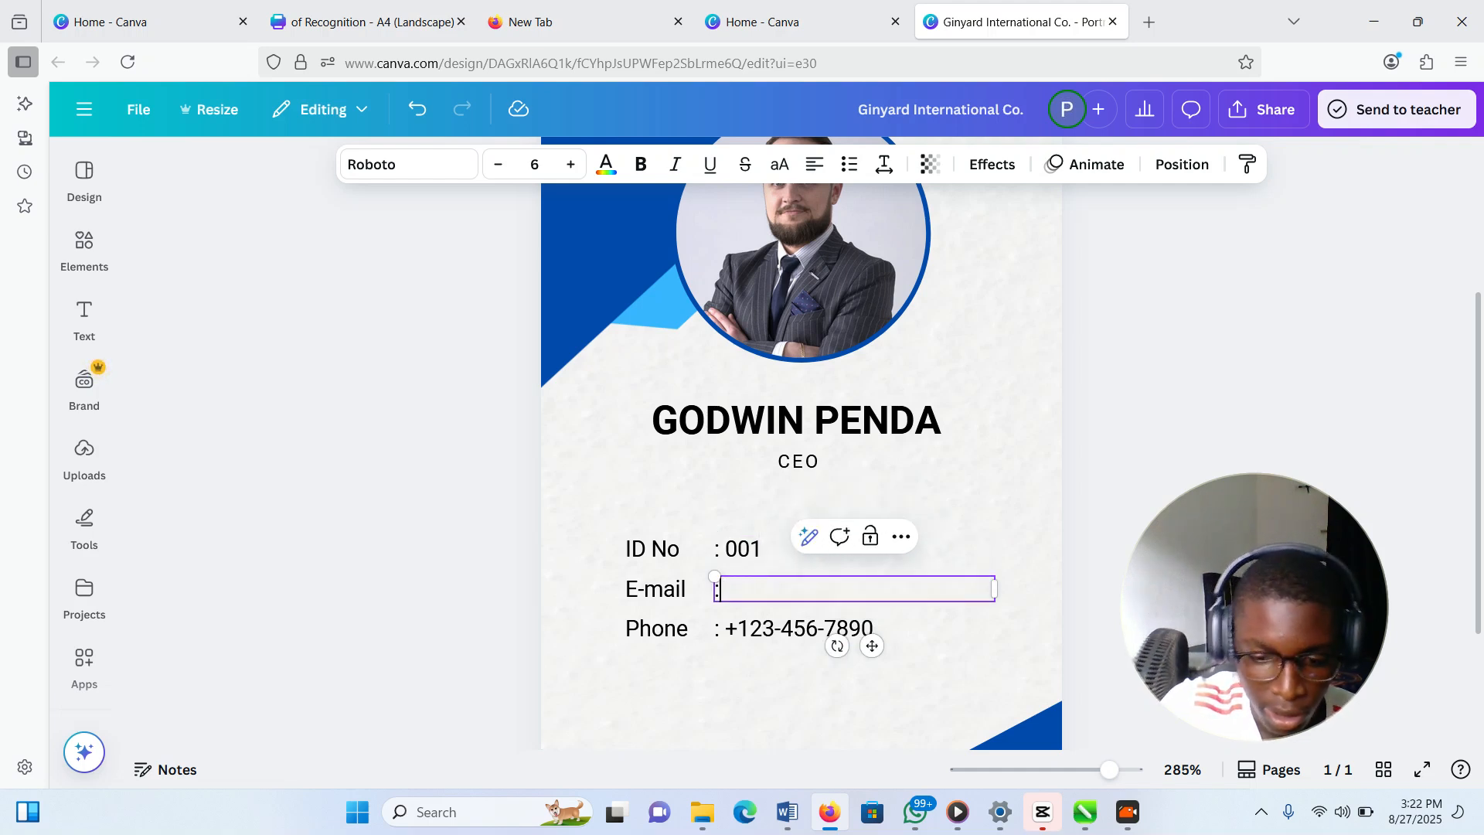
key("BackSpace")
key("BackSpace")
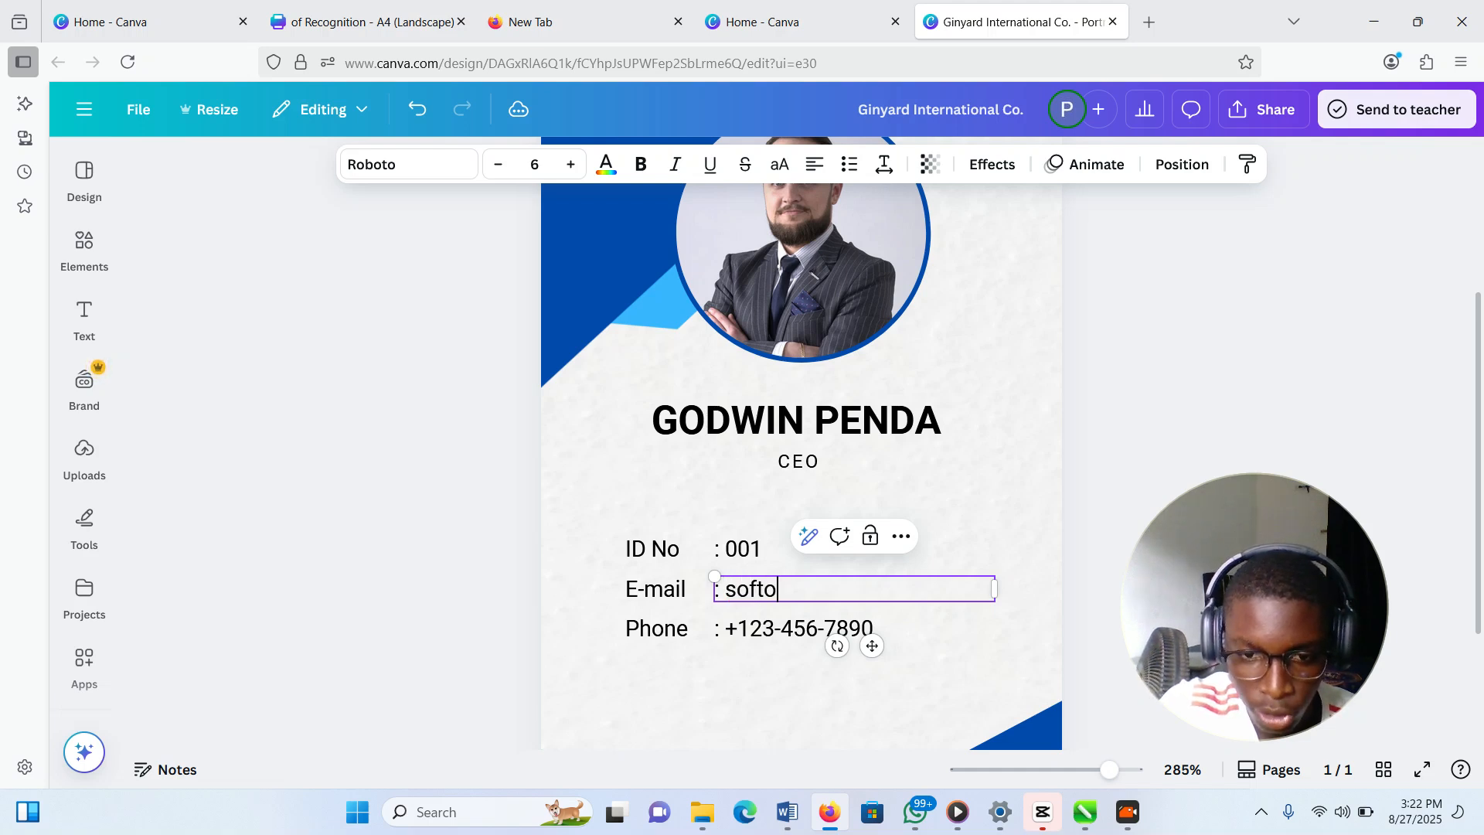
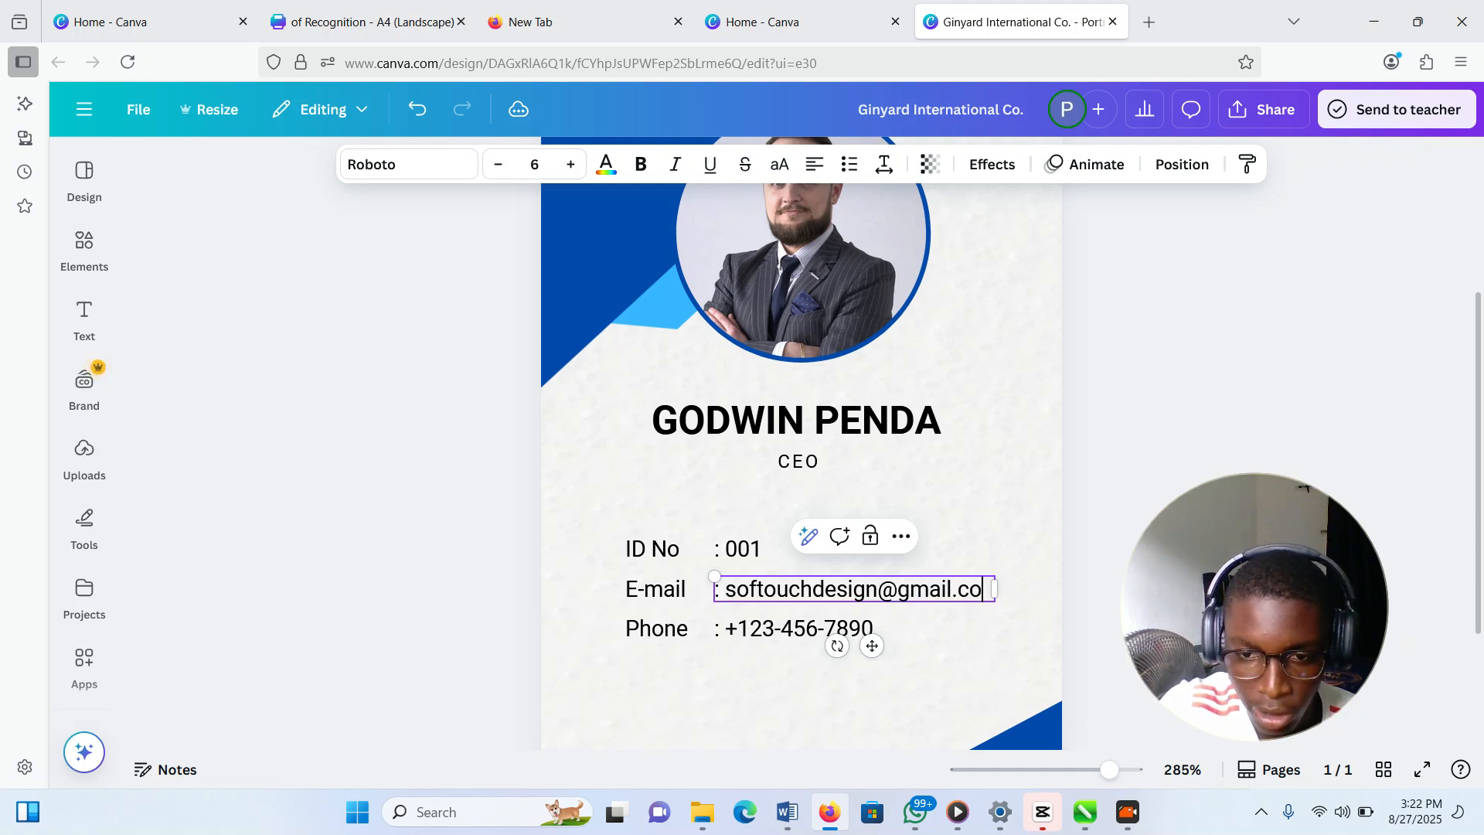
left_click(805, 687)
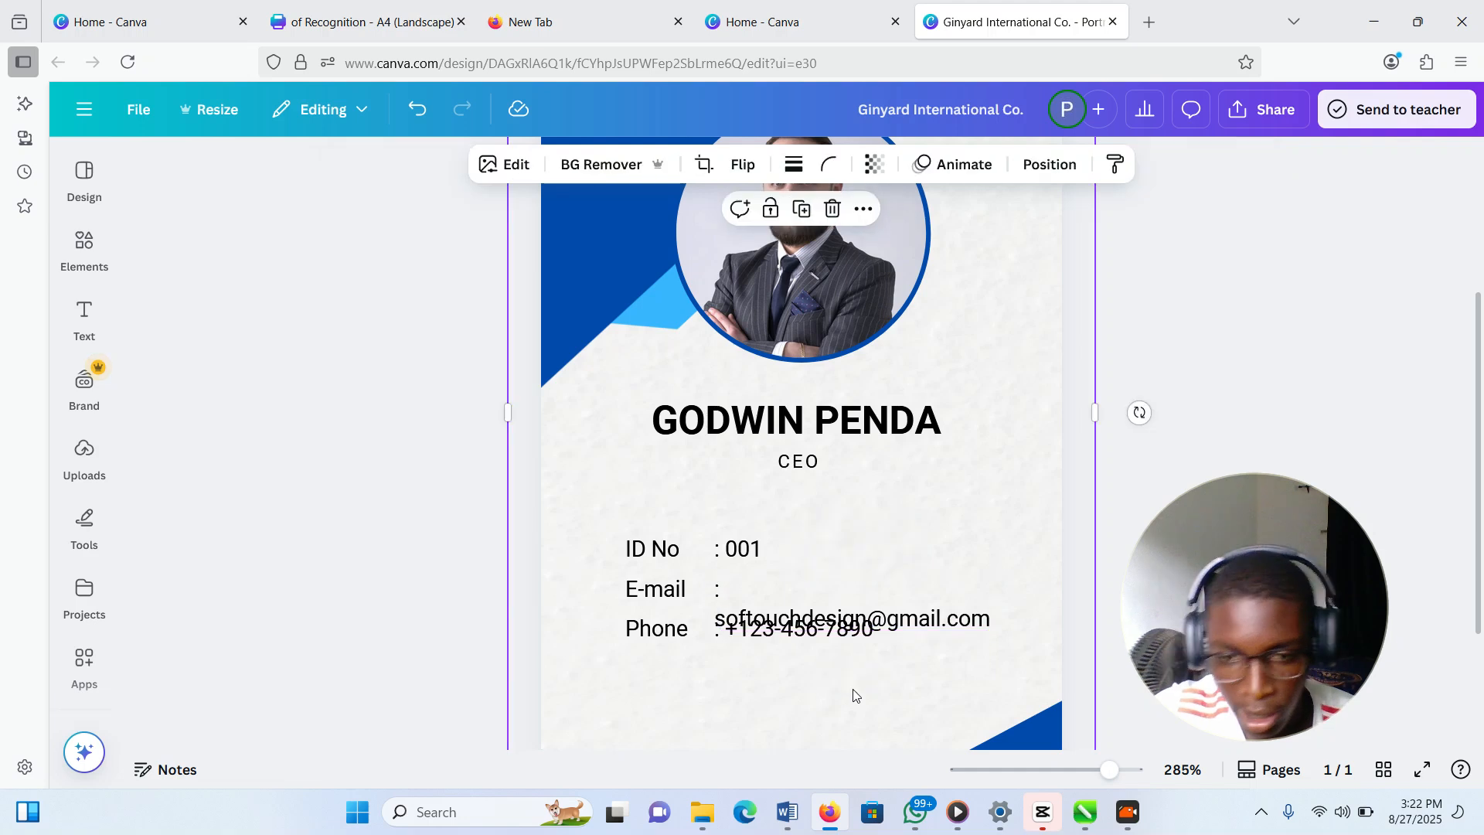
Move the e-mail text back beside the E-mail label and tidy its spacing
left_click(788, 593)
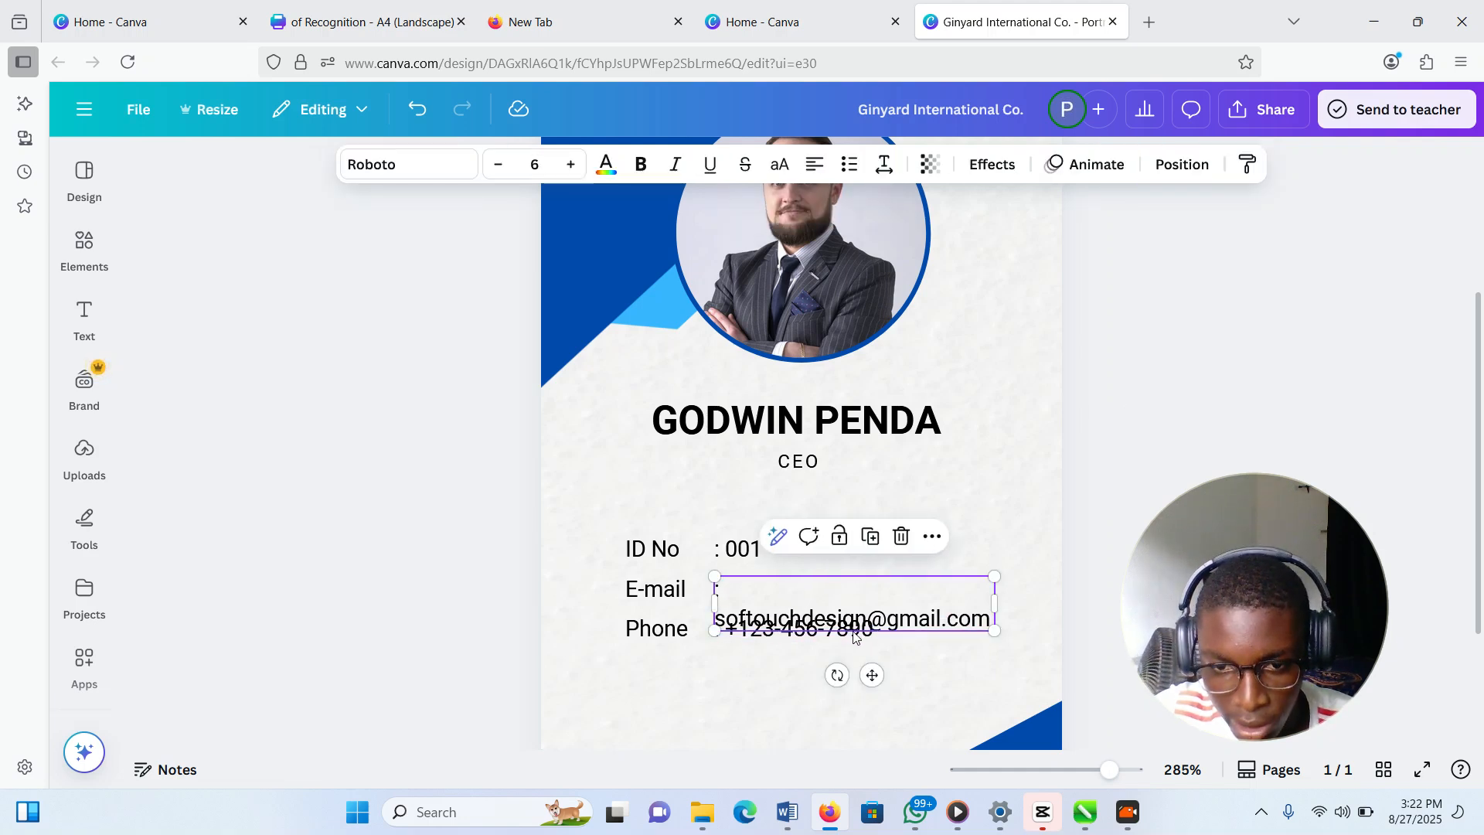
left_click_drag(829, 592, 830, 553)
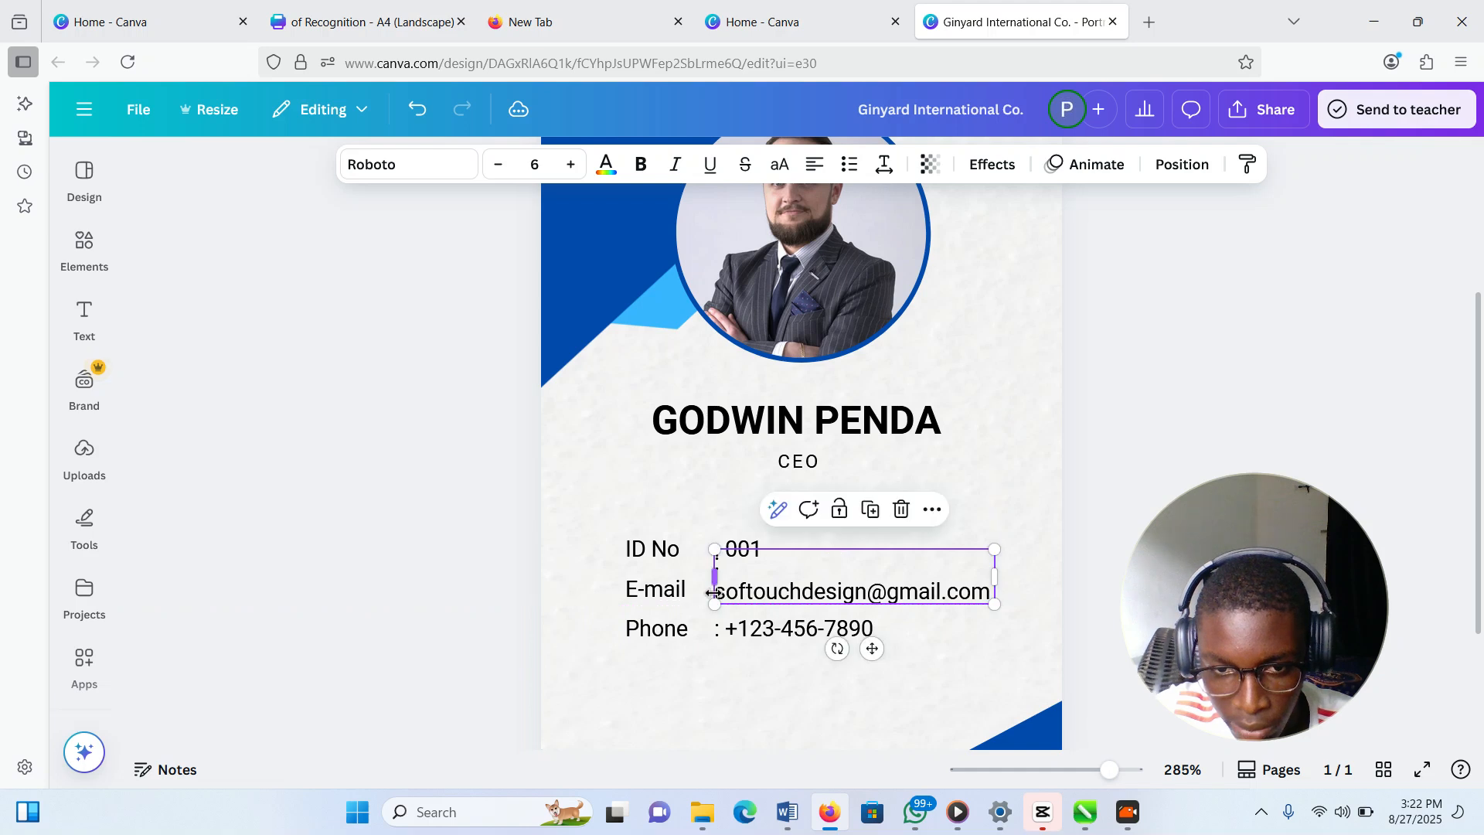
double_click(721, 597)
left_click(717, 592)
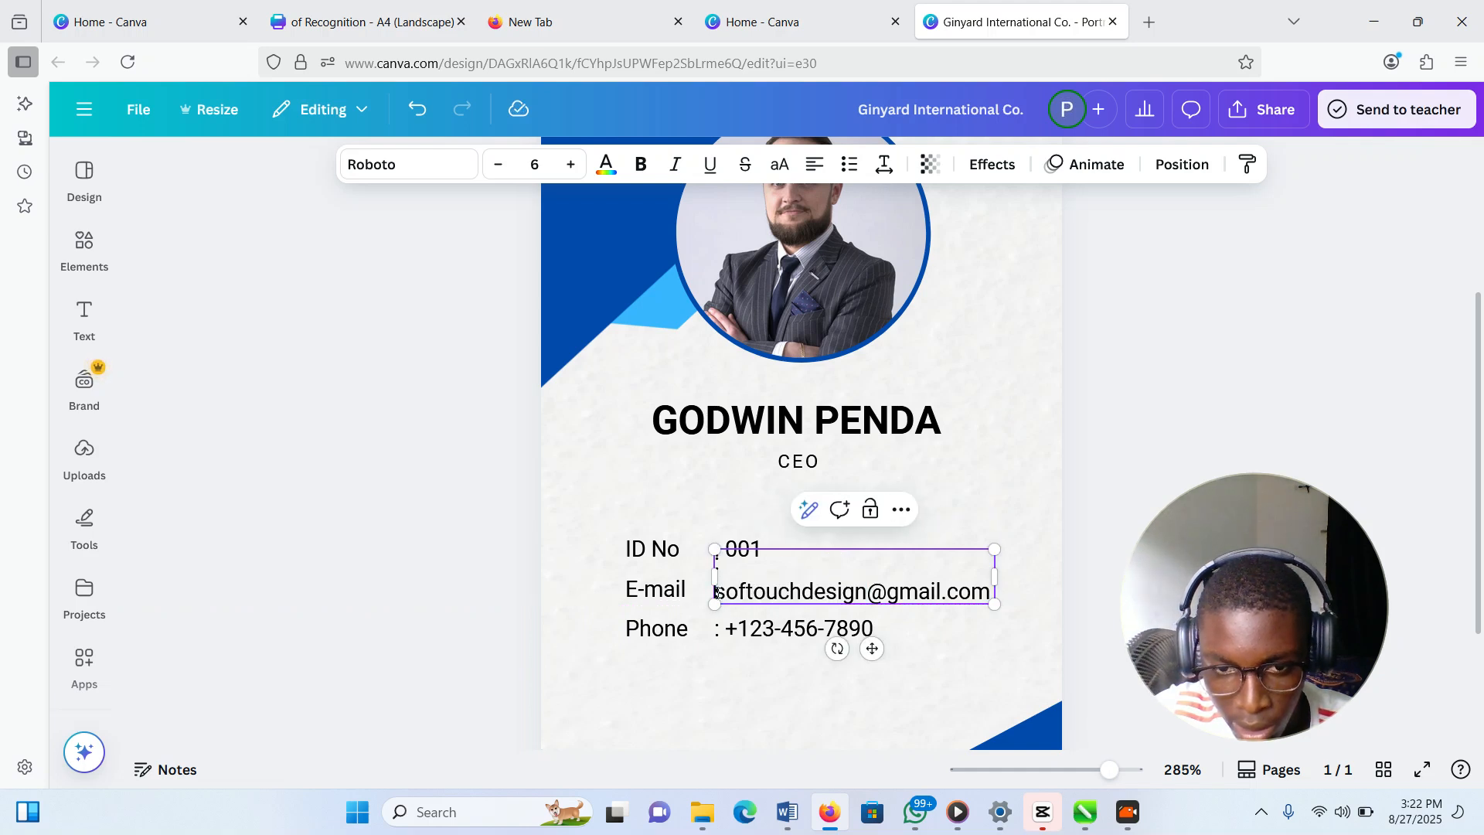
key("BackSpace")
left_click(828, 702)
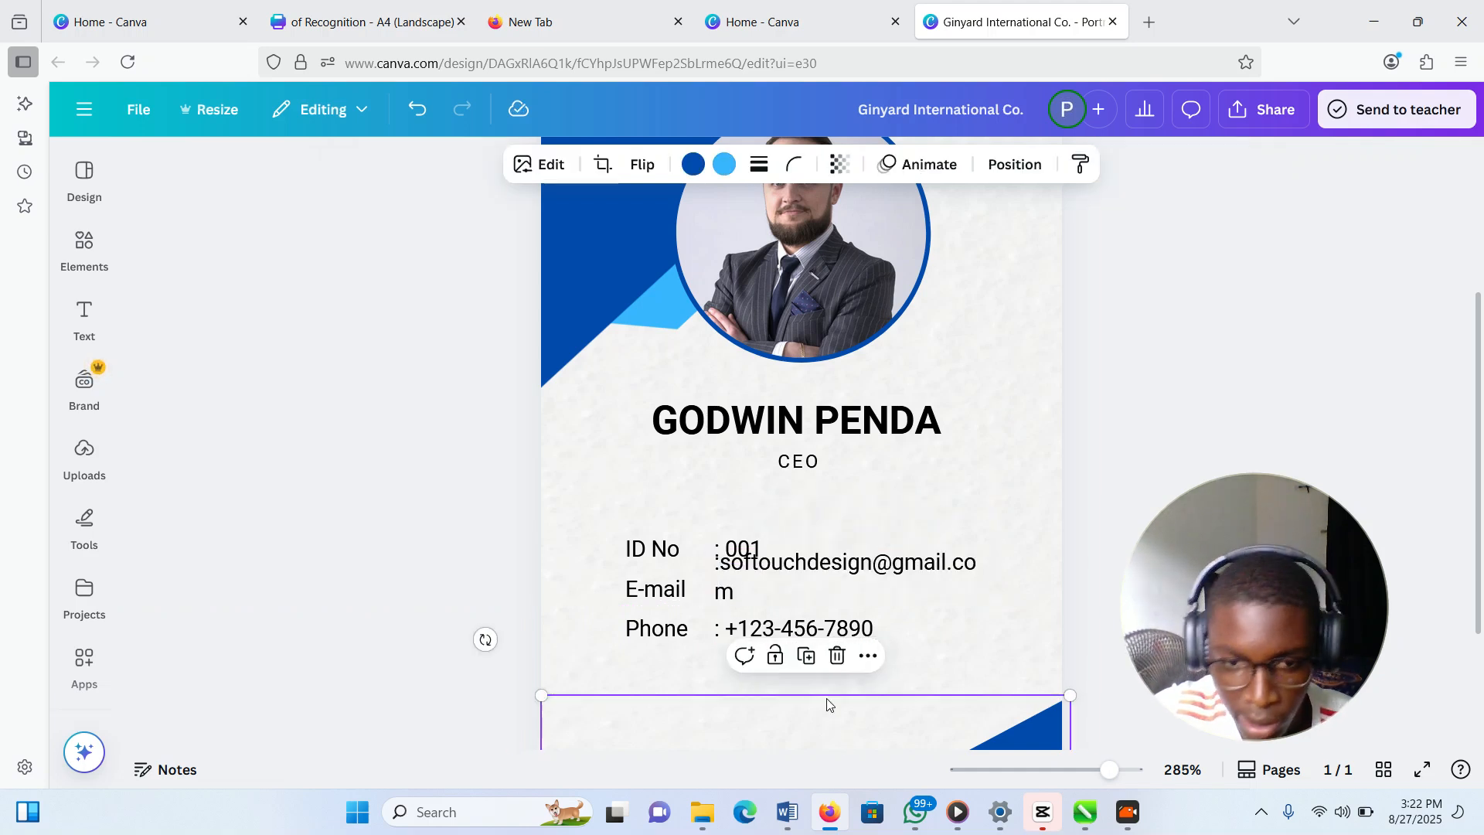
left_click(821, 564)
left_click_drag(819, 564, 819, 583)
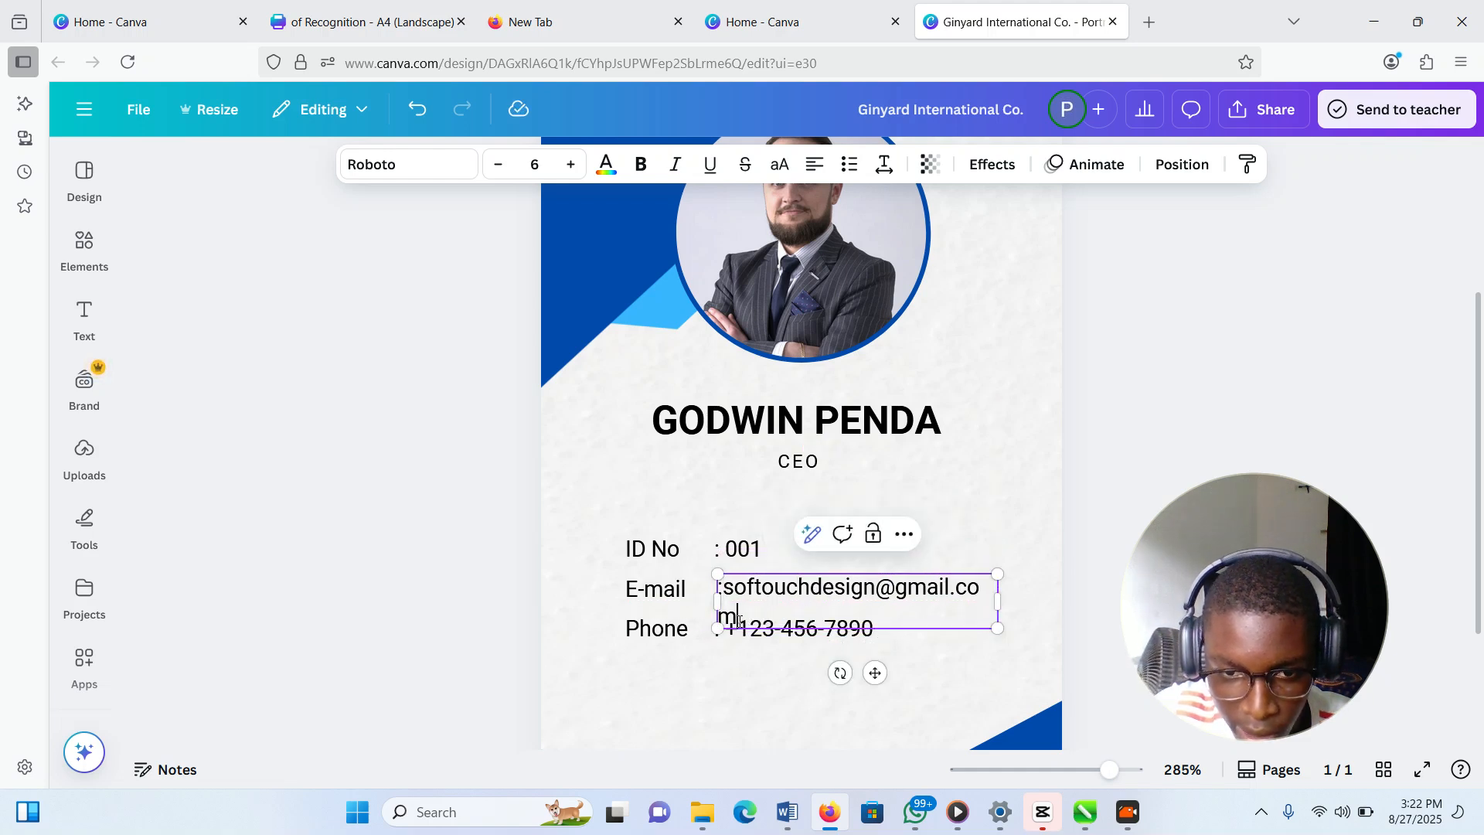
key("BackSpace")
Replace the phone number with the new number, spaced into digit groups
left_click(798, 627)
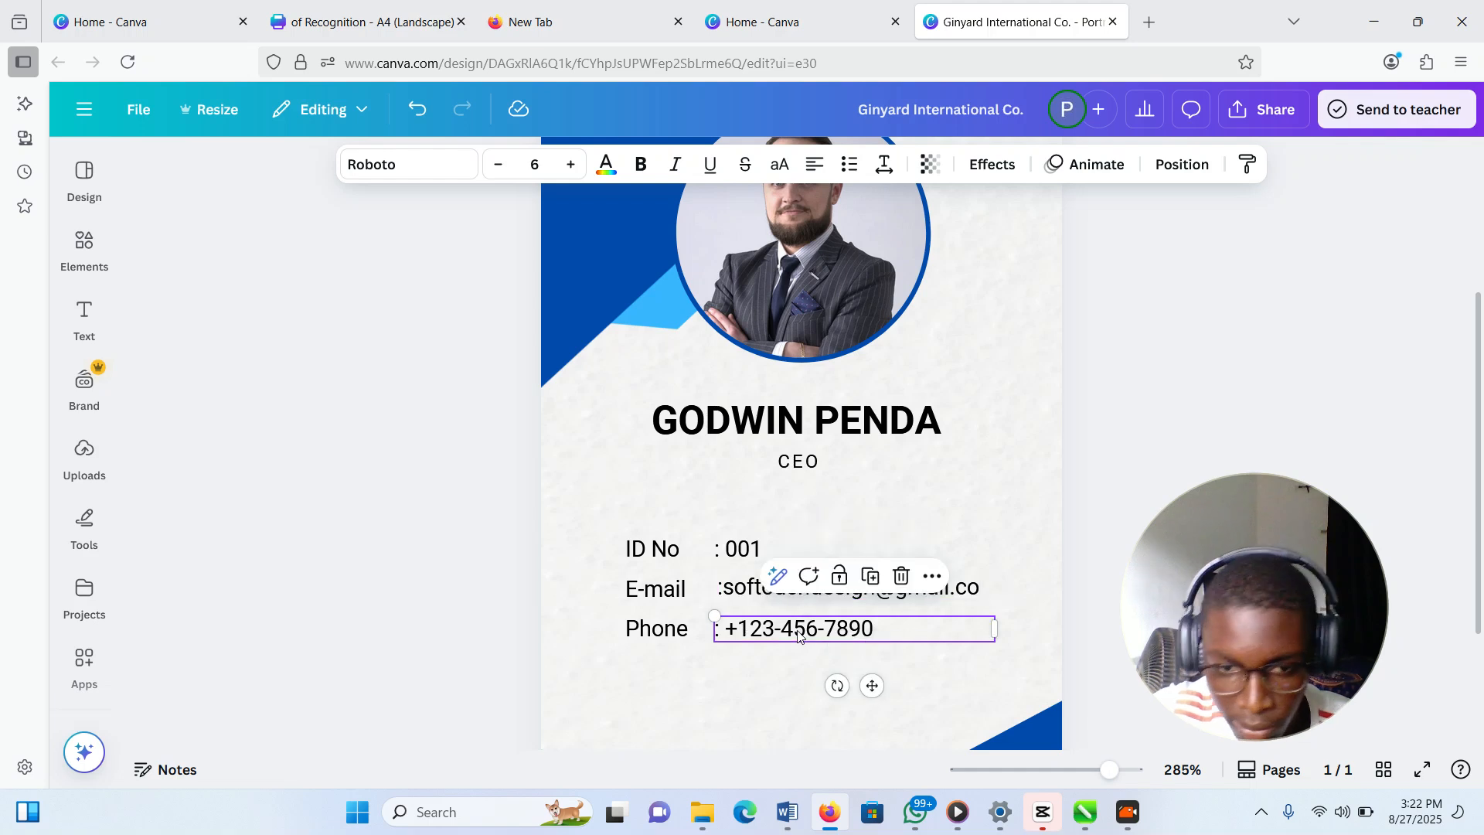
left_click(797, 627)
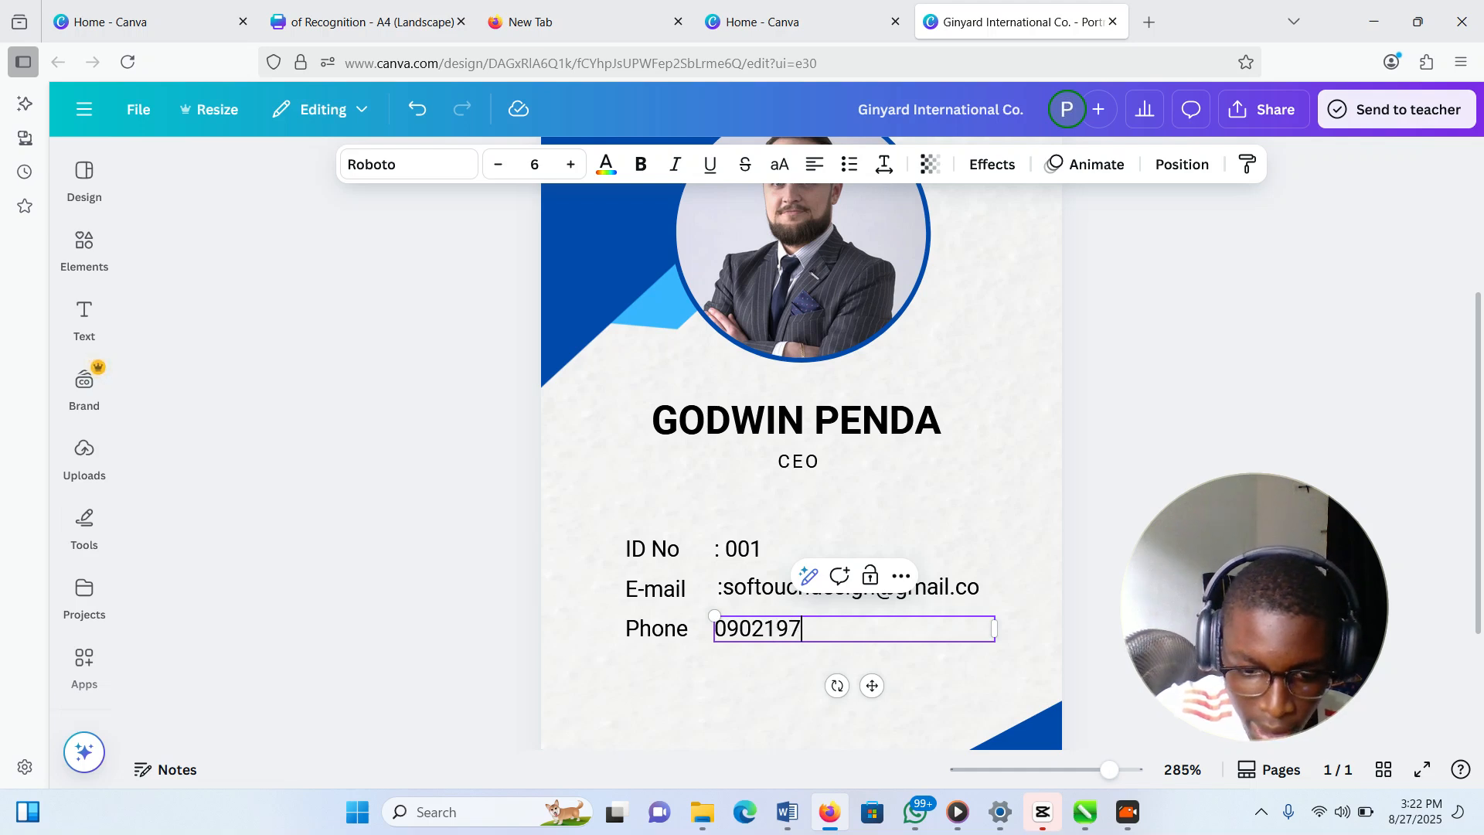
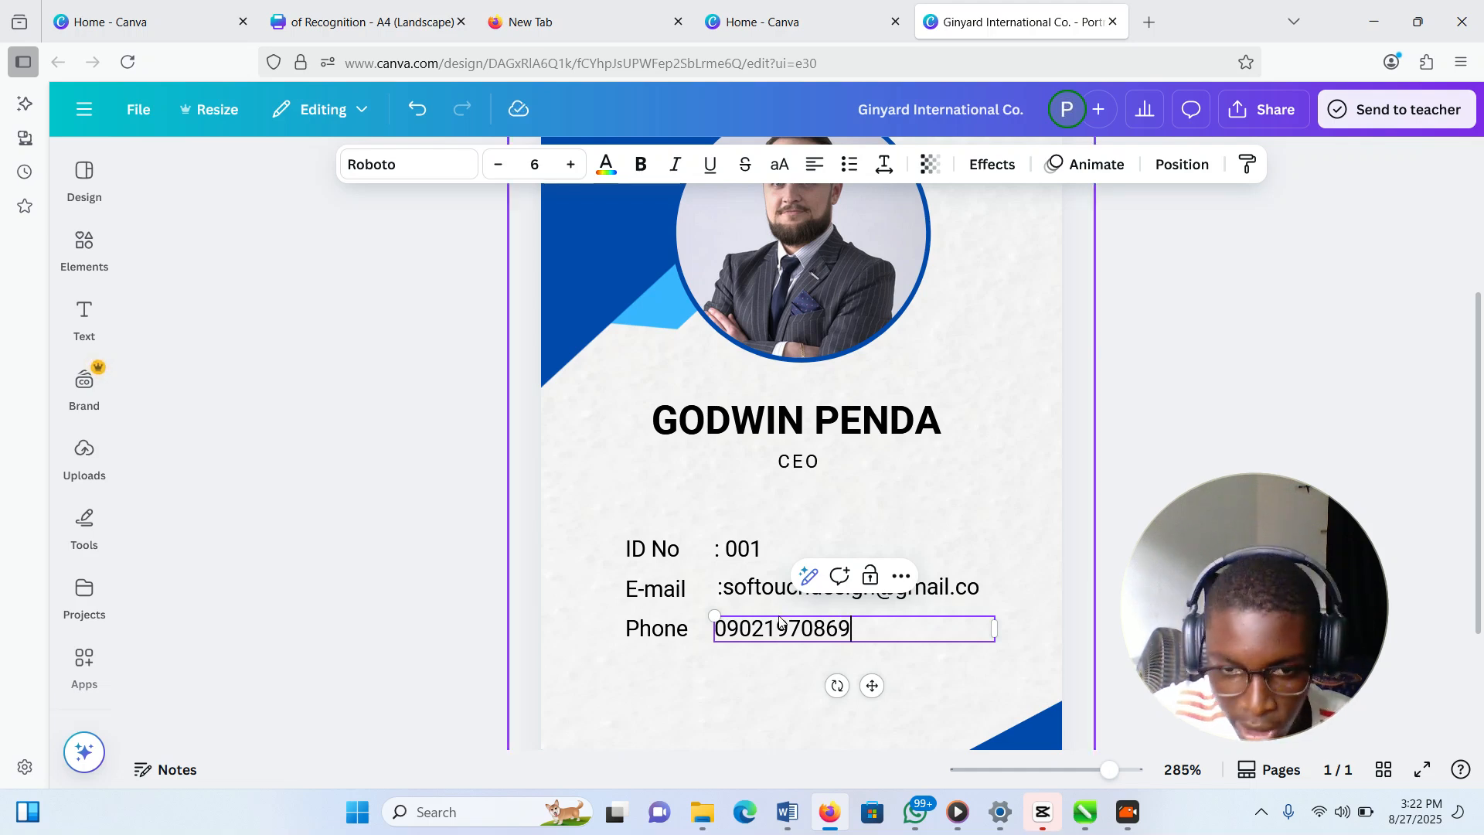
left_click(763, 628)
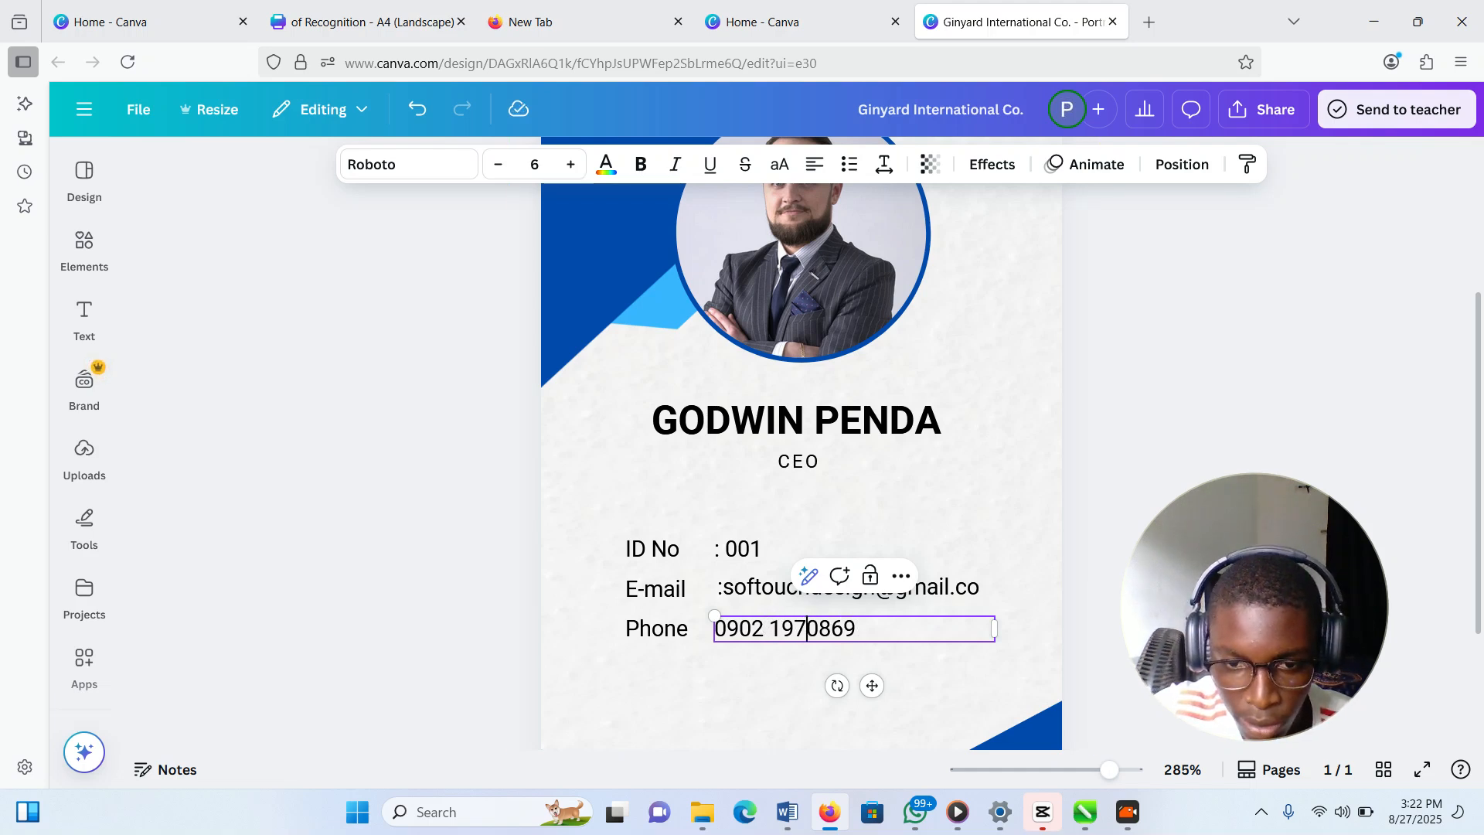
left_click(1073, 673)
scroll(855, 590, "down", 3)
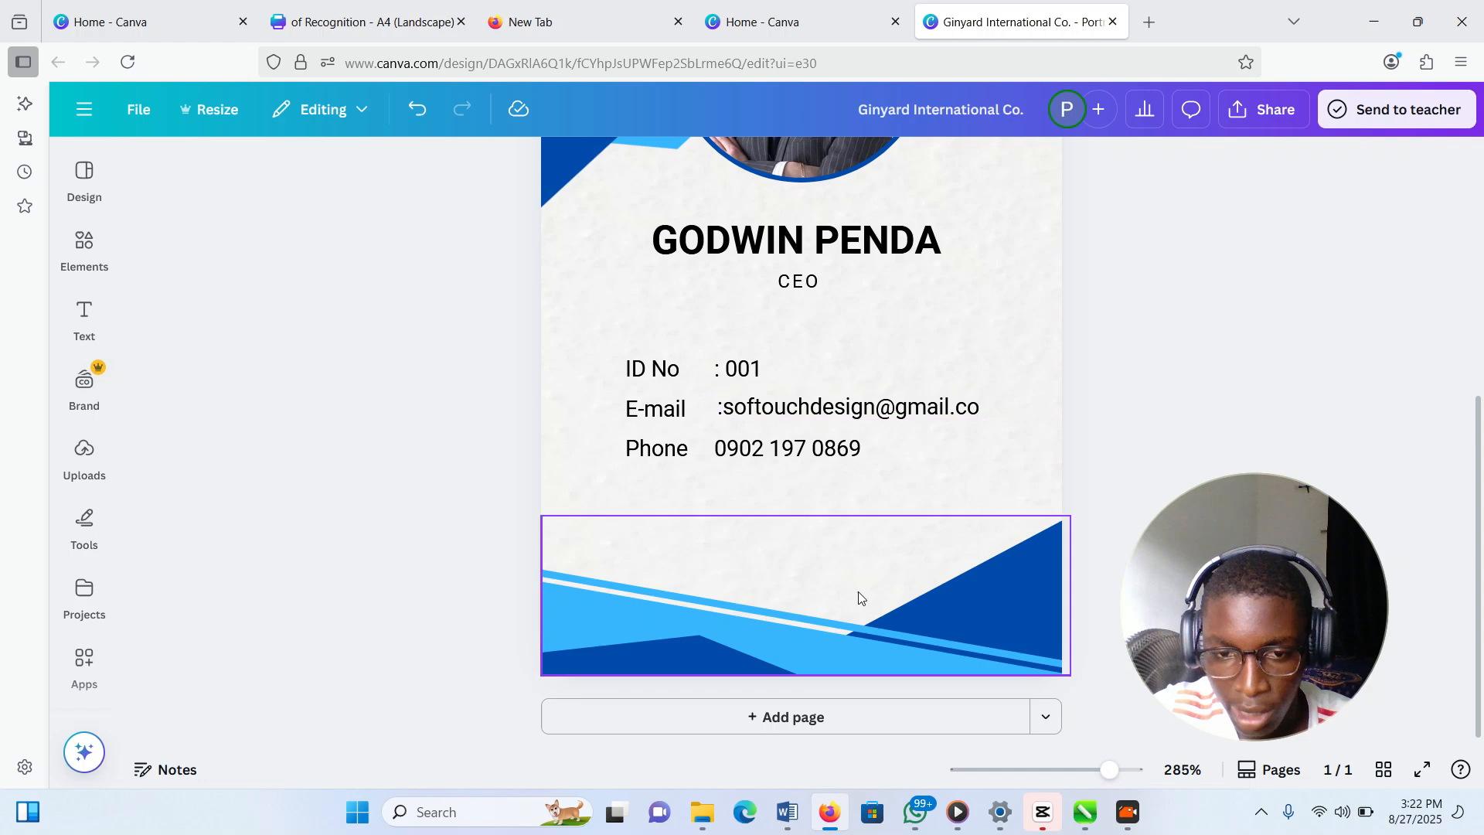
Clear the stock portrait from the circular photo frame, then show the Windows desktop
scroll(858, 591, "up", 6)
left_click(818, 470)
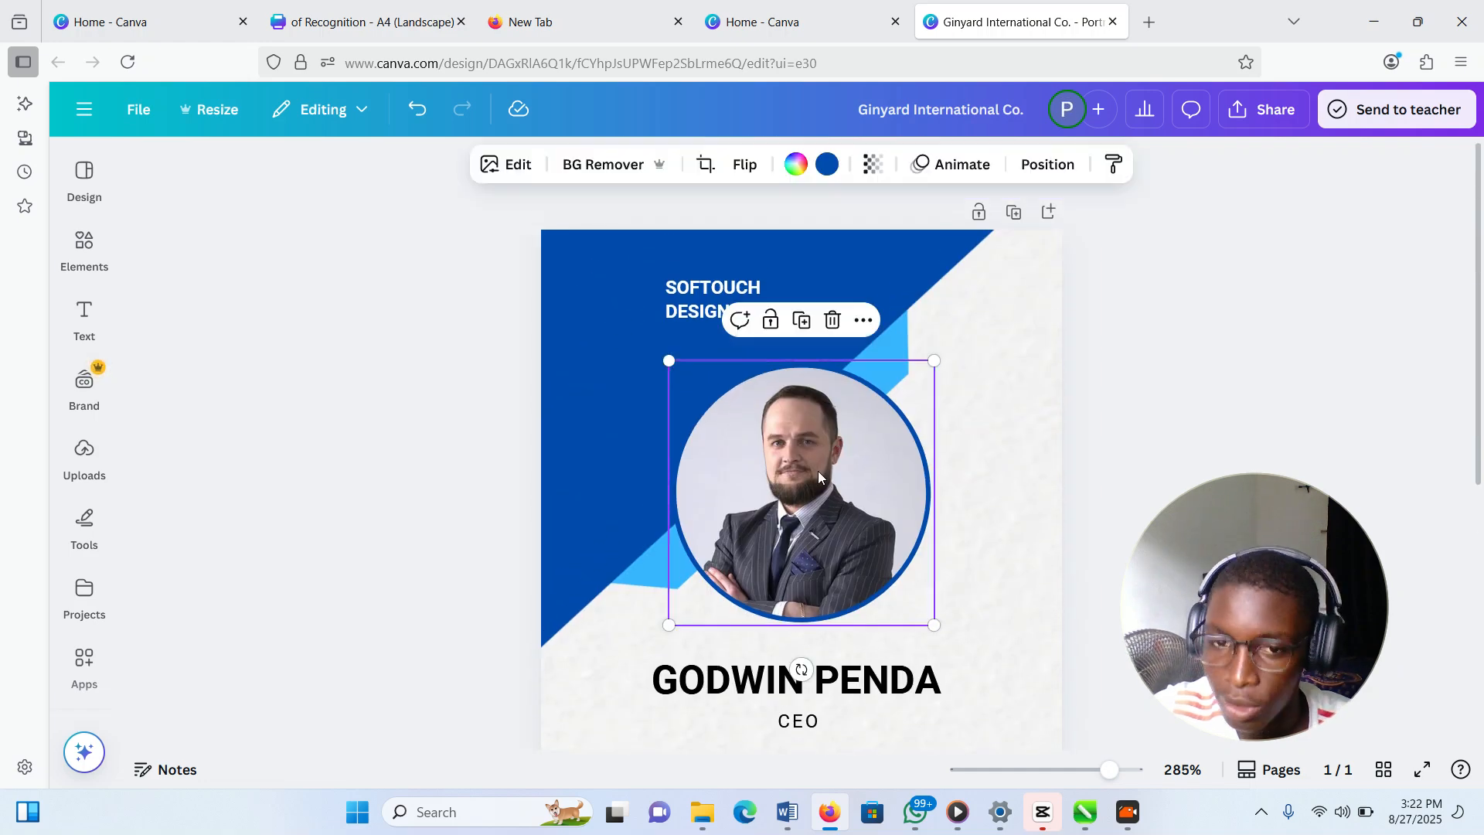
double_click(826, 448)
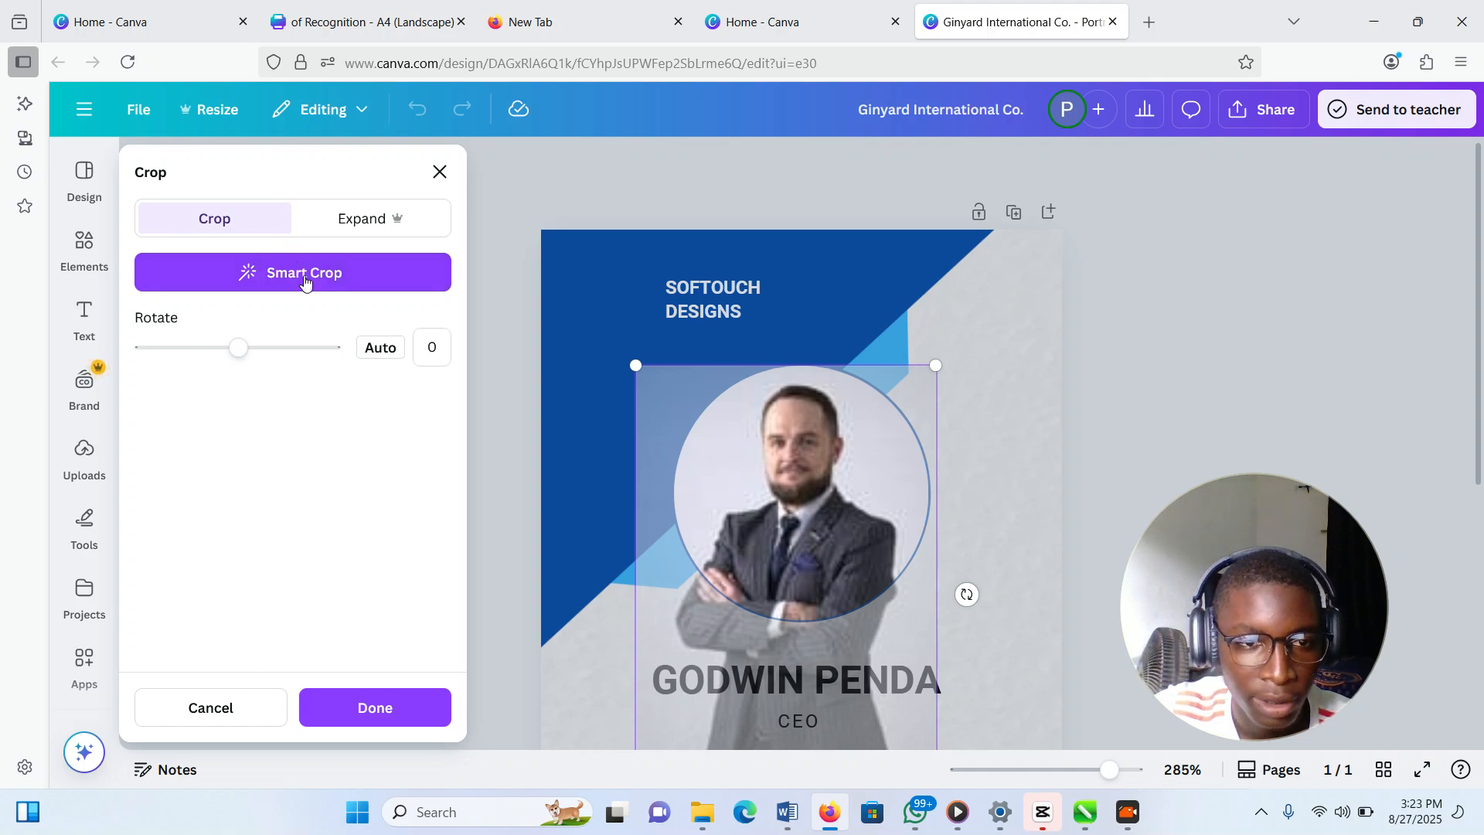
left_click_drag(816, 476, 759, 481)
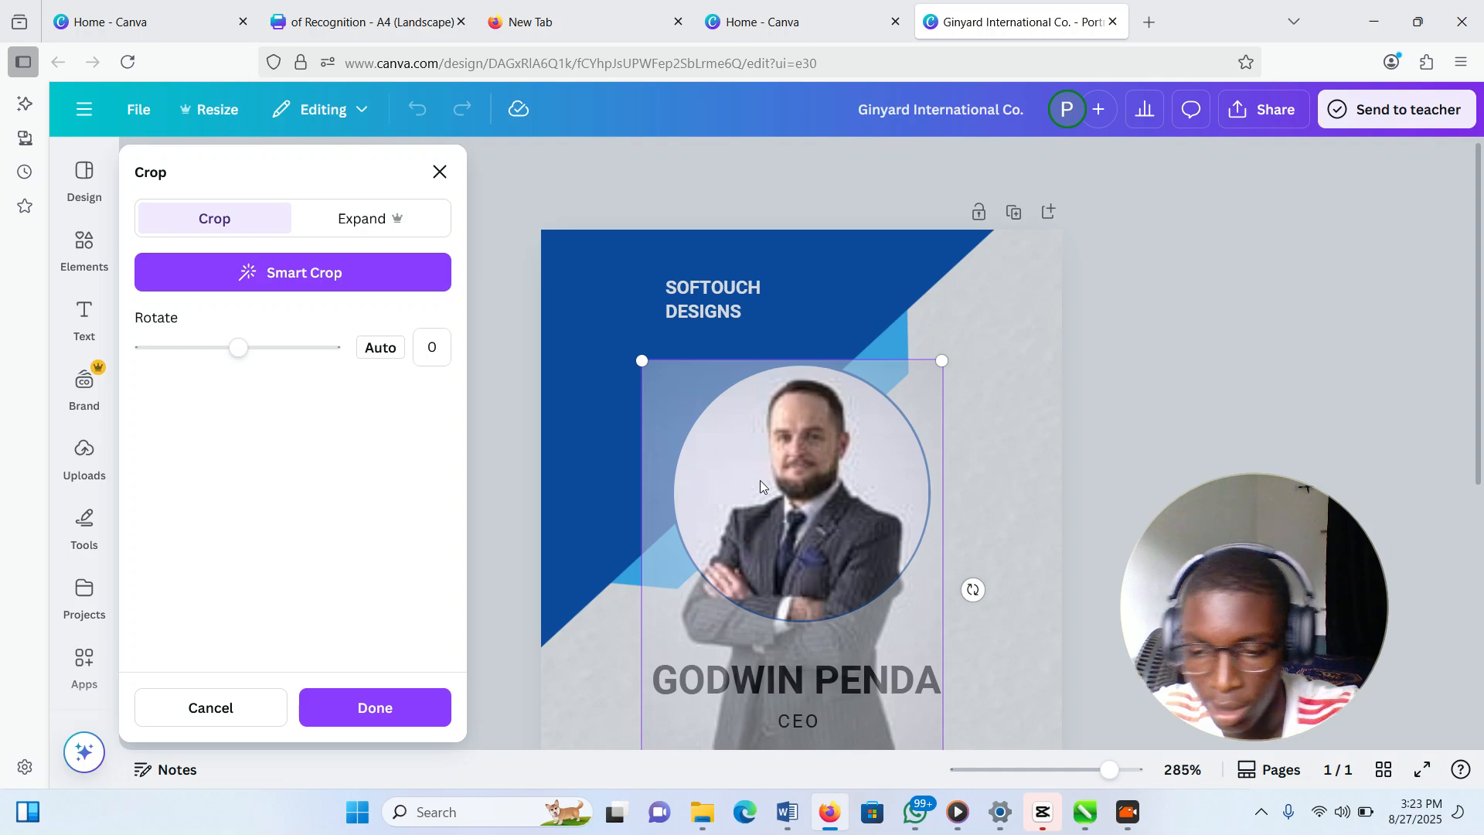
key("Delete")
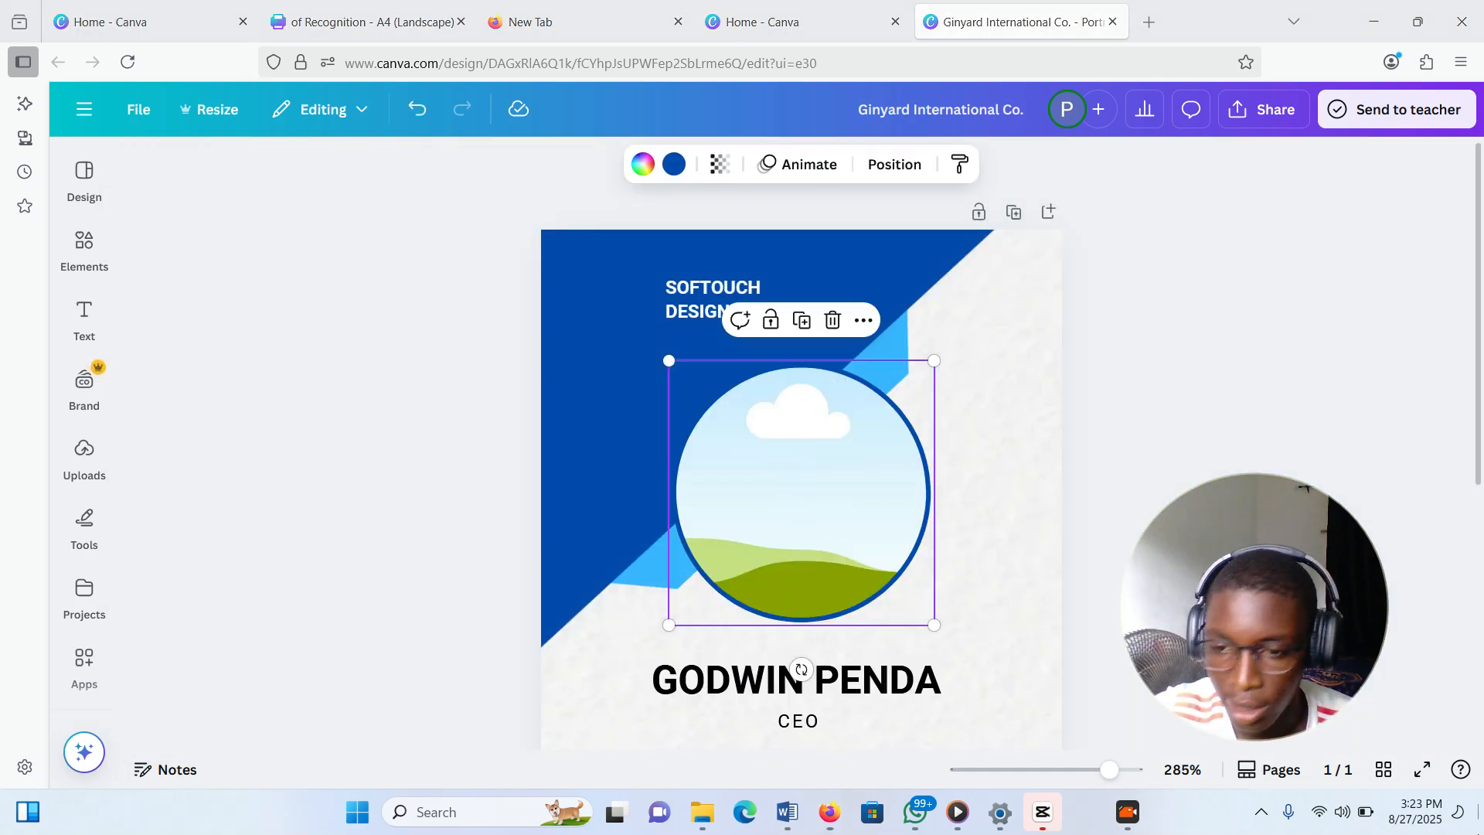
left_click(1479, 811)
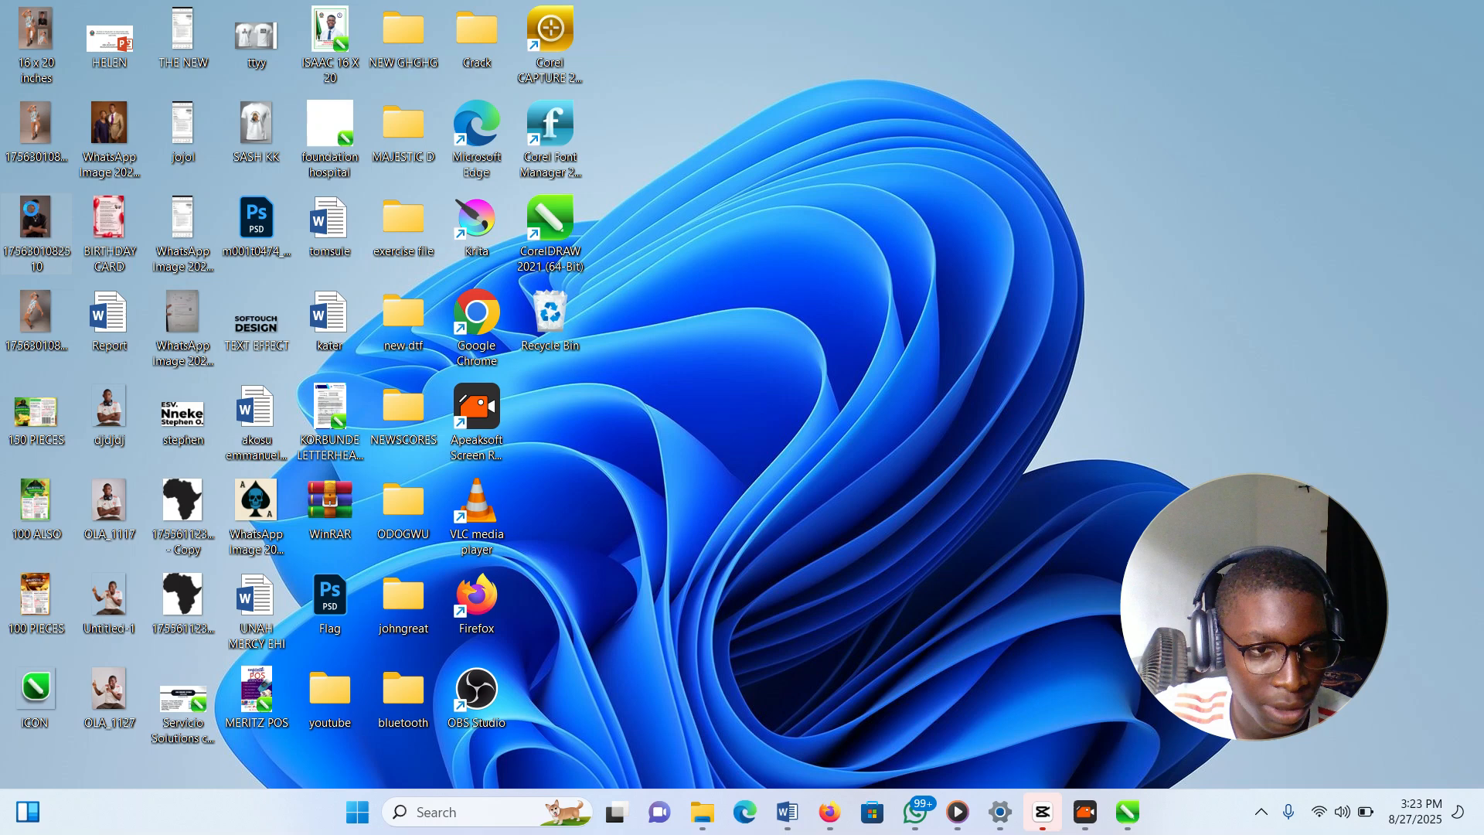
Copy the user's photo file from the desktop and switch back to Firefox
right_click(46, 215)
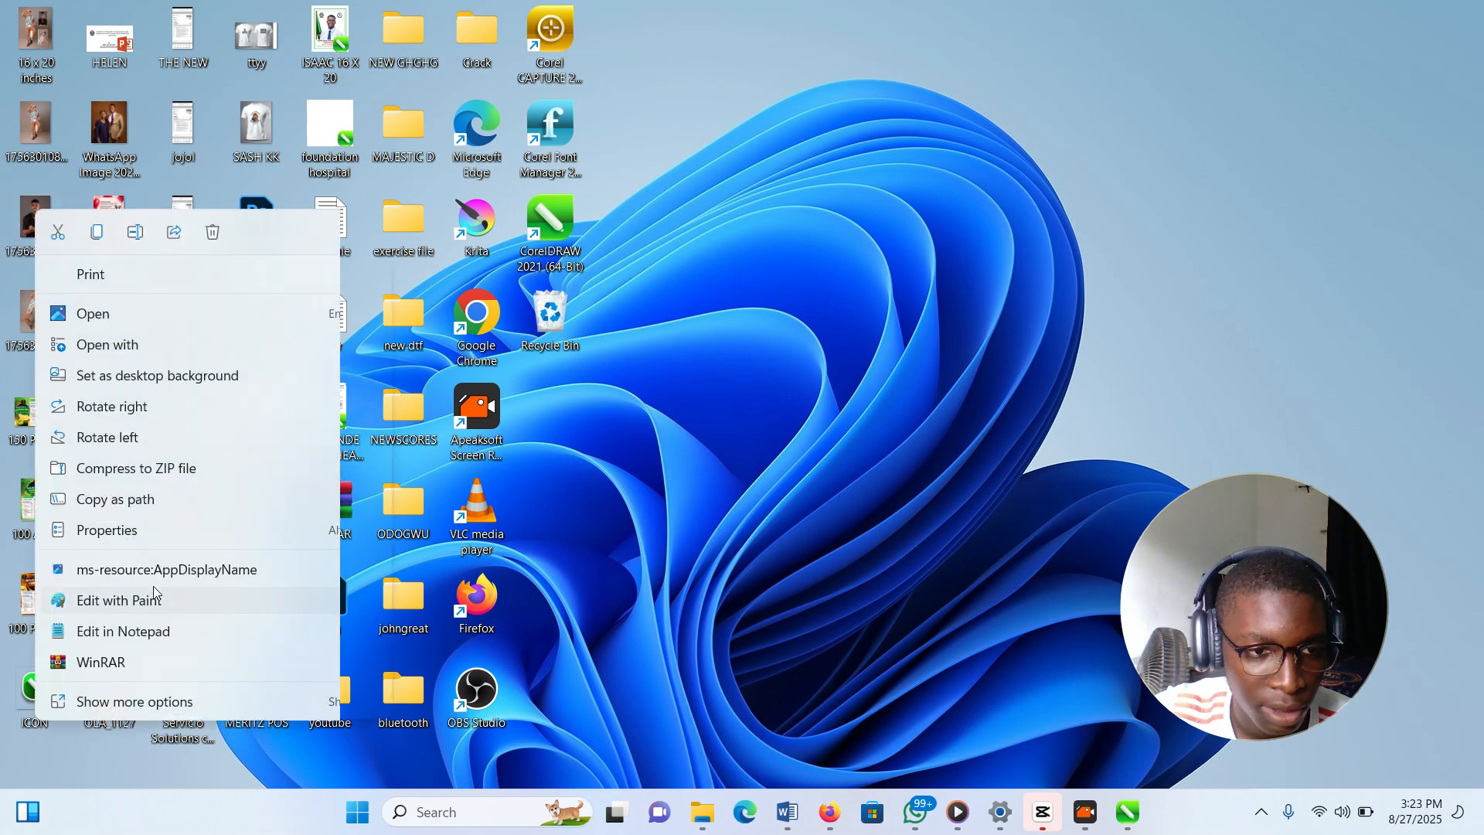
left_click(139, 699)
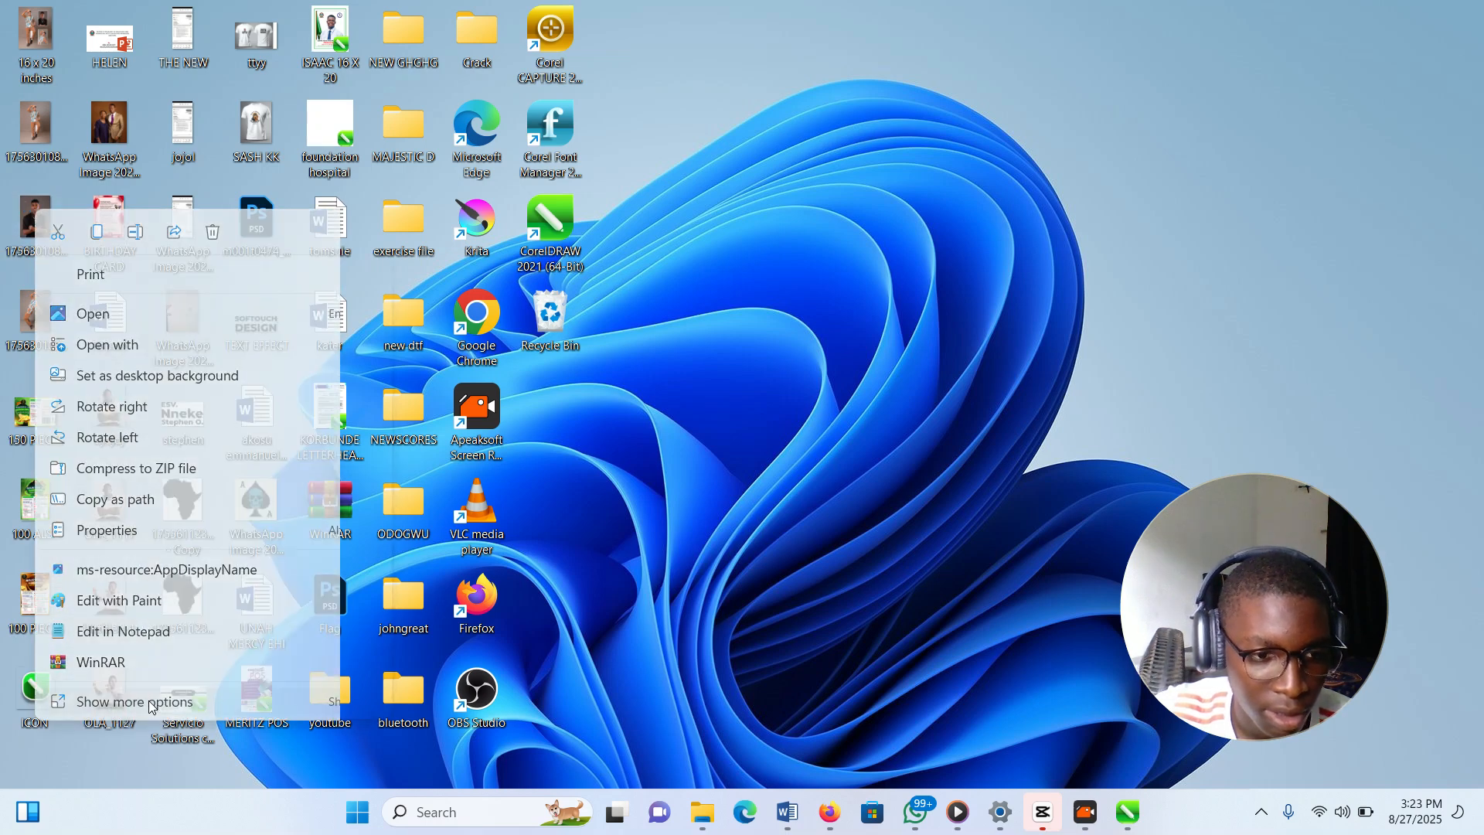
left_click(207, 584)
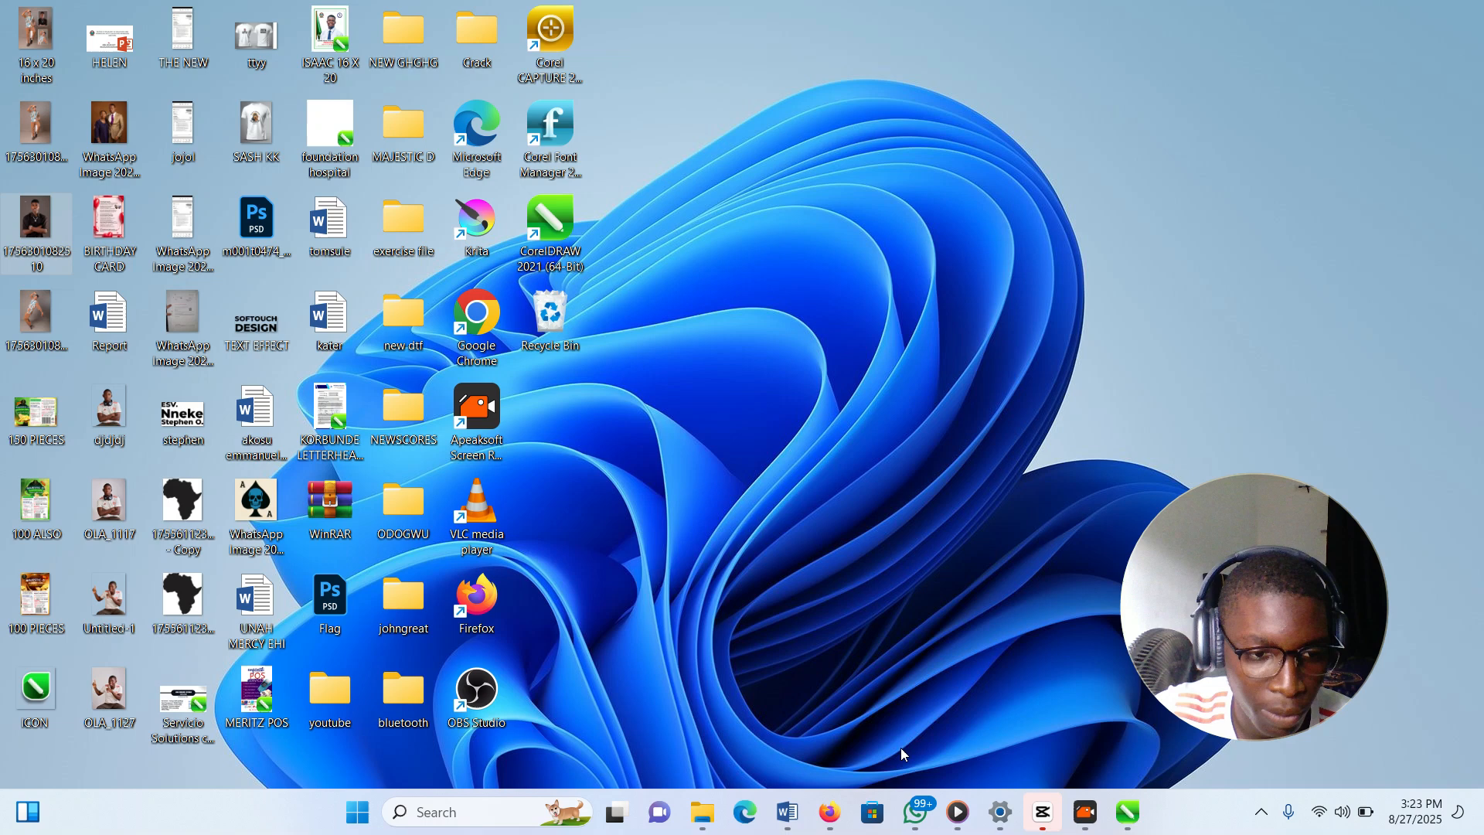
left_click(831, 812)
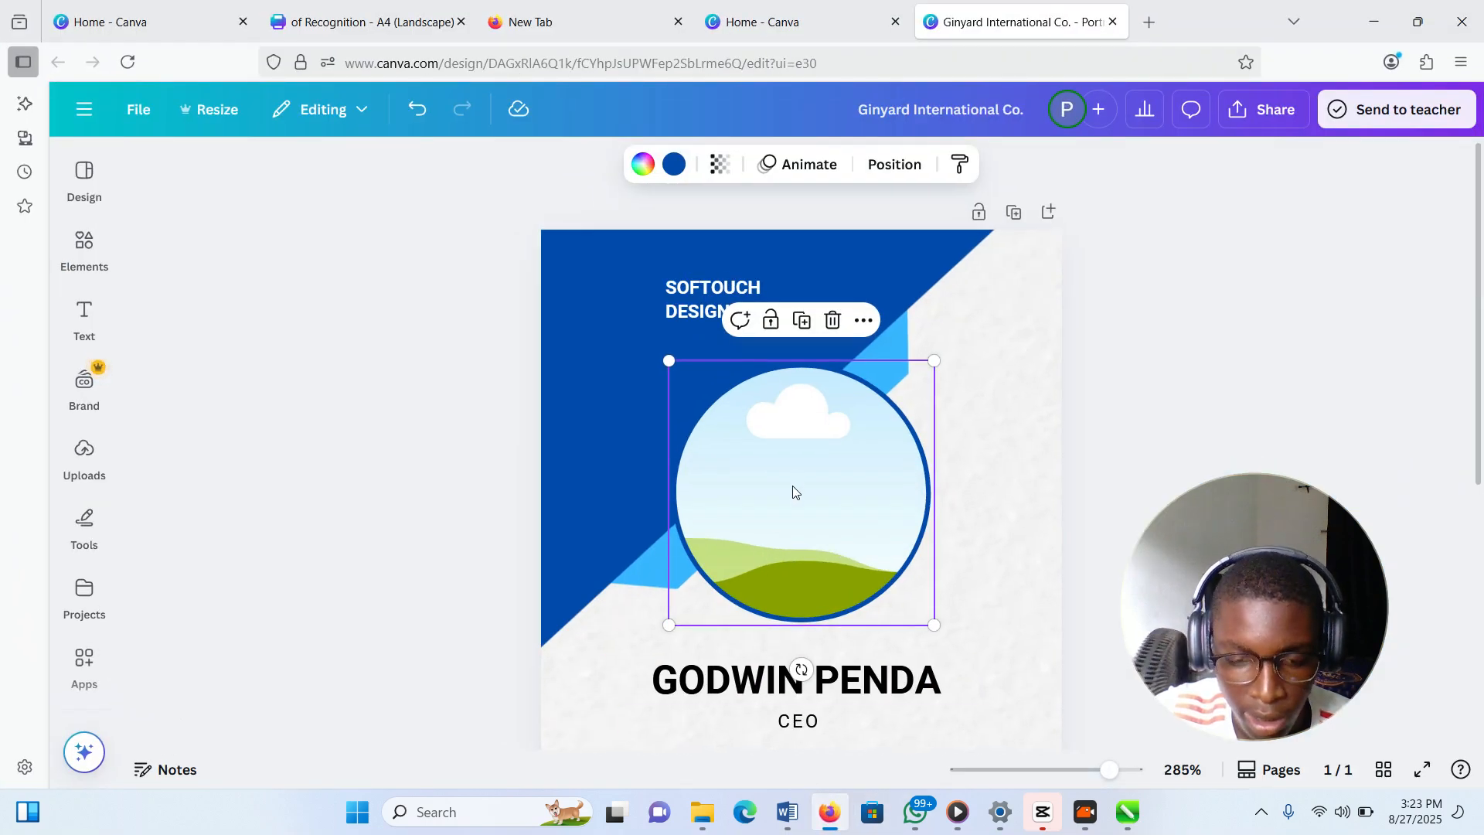
Paste the user's own photo onto the card and drop it into the circular frame
key("ctrl+v")
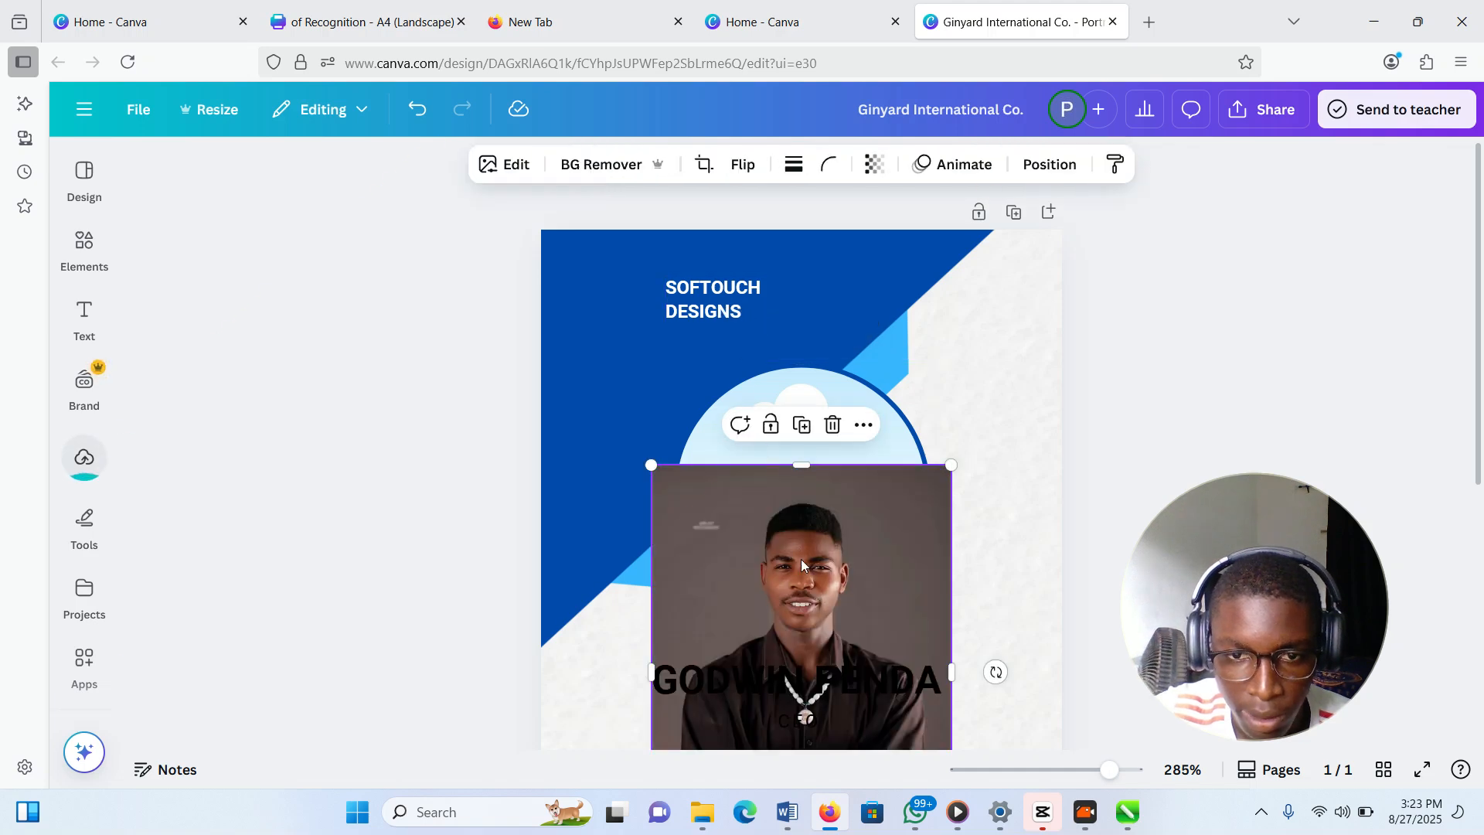
left_click_drag(814, 558, 1060, 425)
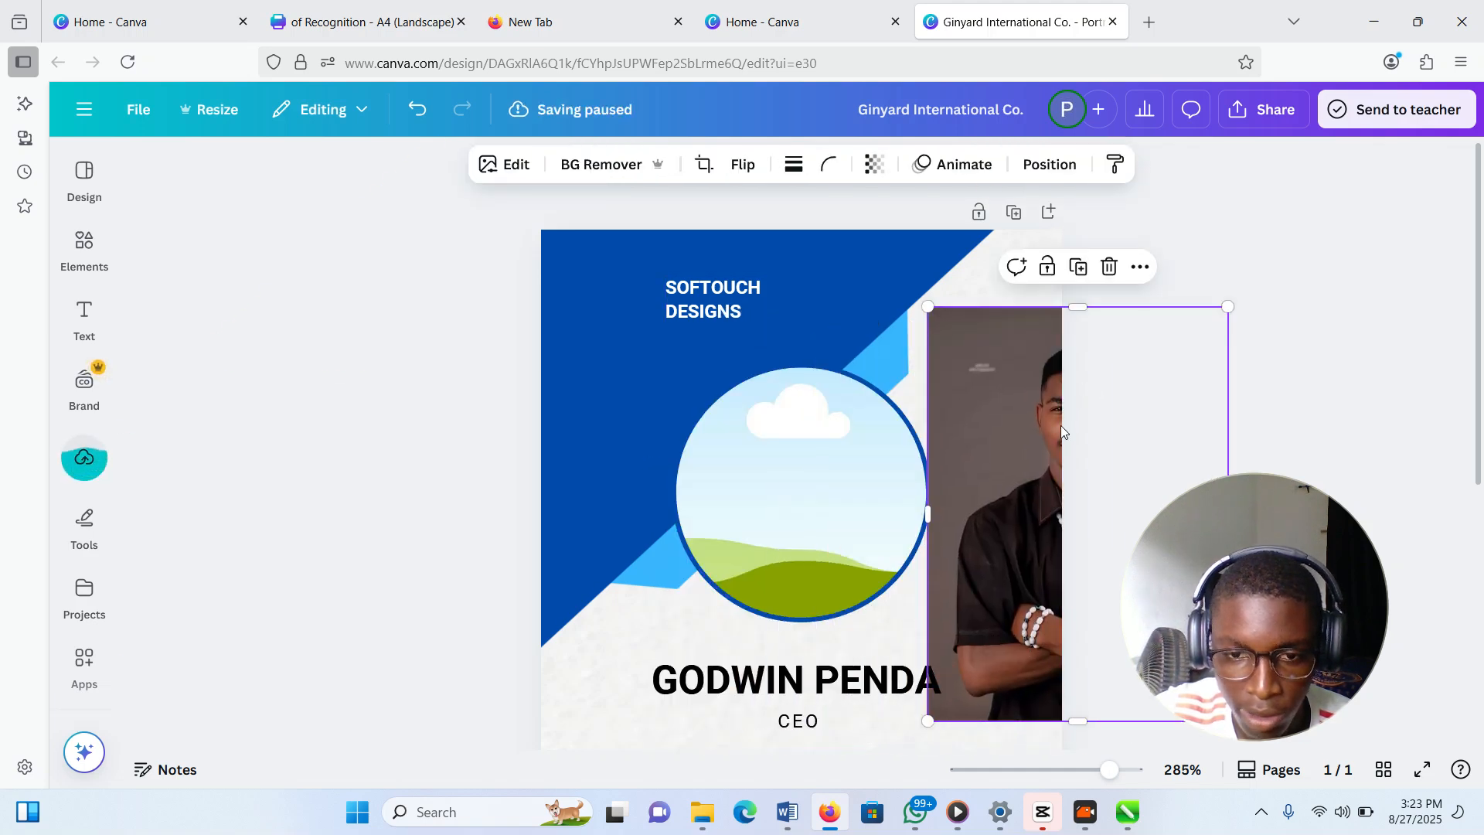
right_click(868, 461)
mouse_move(990, 429)
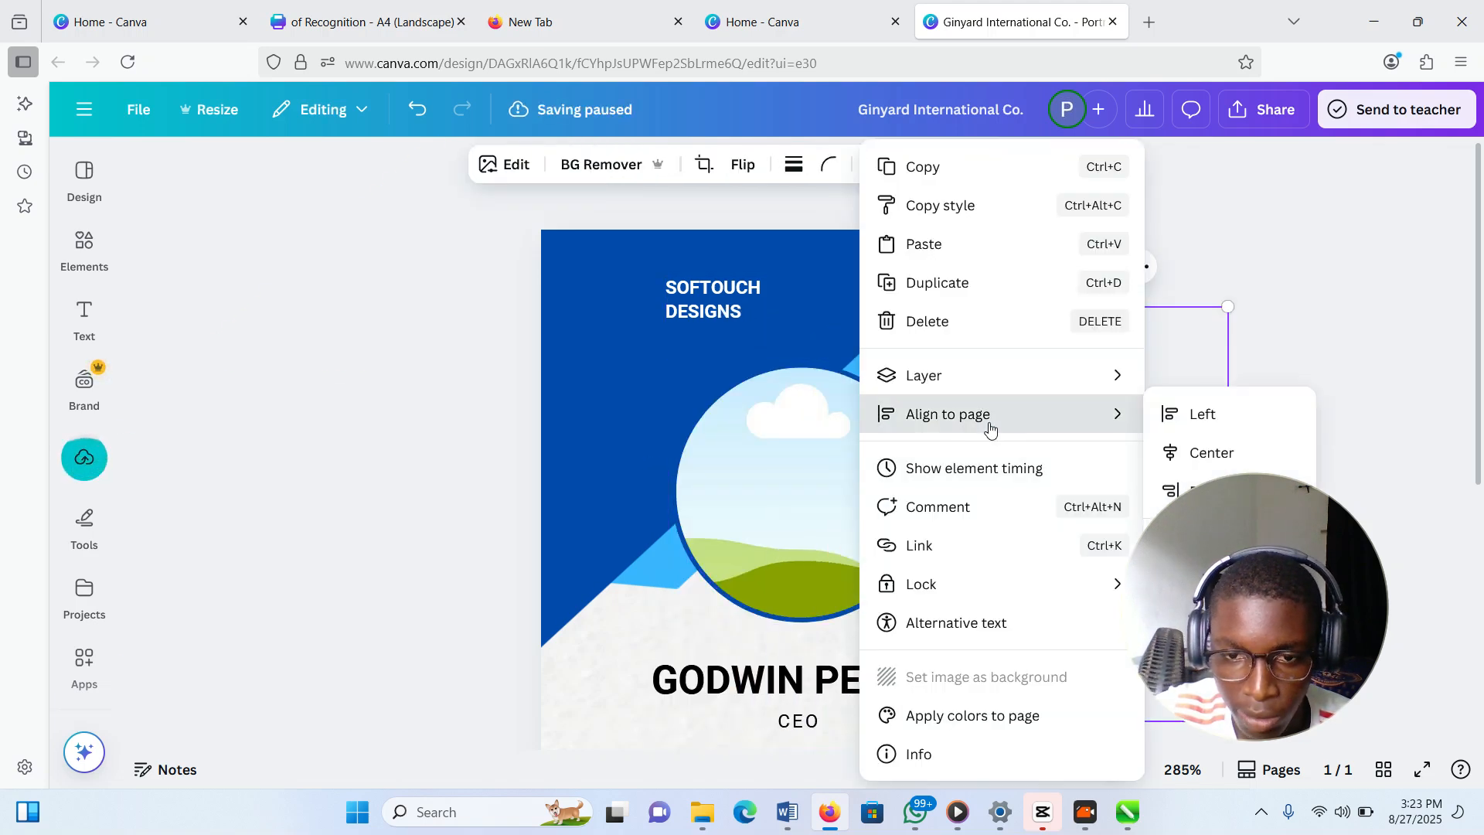
left_click(1201, 415)
left_click_drag(995, 390, 904, 484)
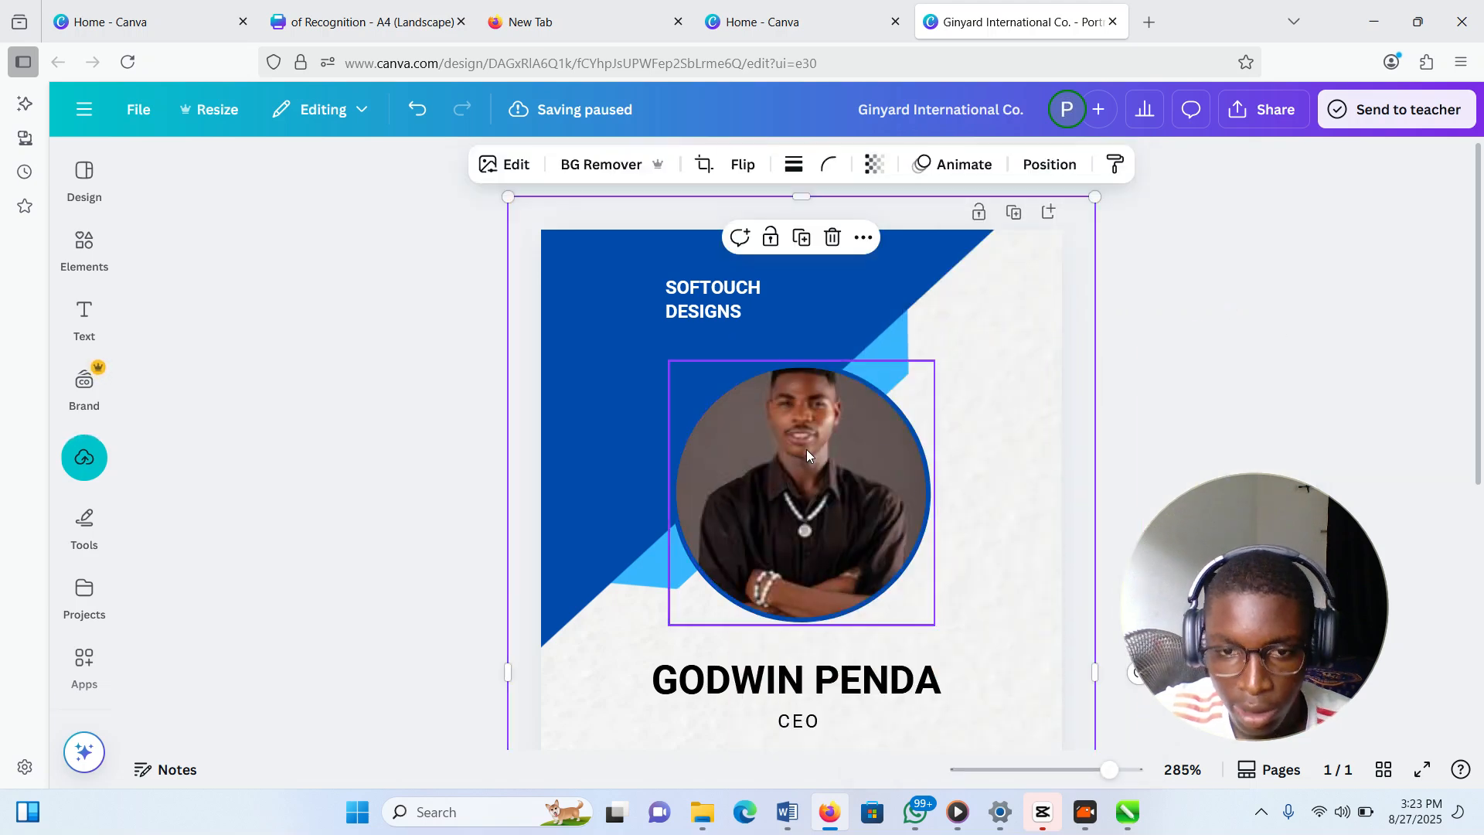
Reposition the photo inside the circle so it sits centred, then deselect it
left_click_drag(765, 456, 802, 474)
double_click(790, 467)
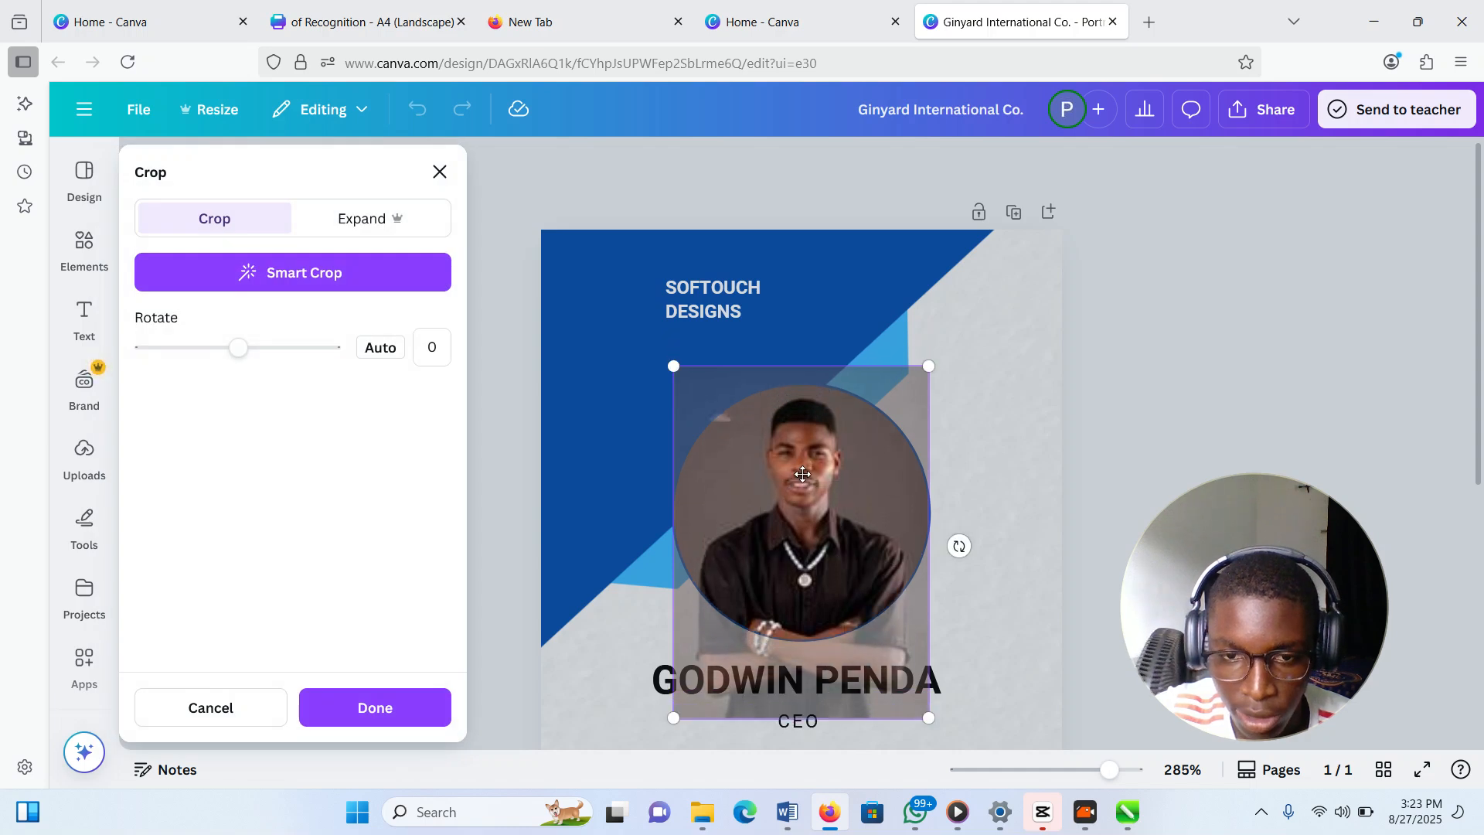
left_click(1024, 401)
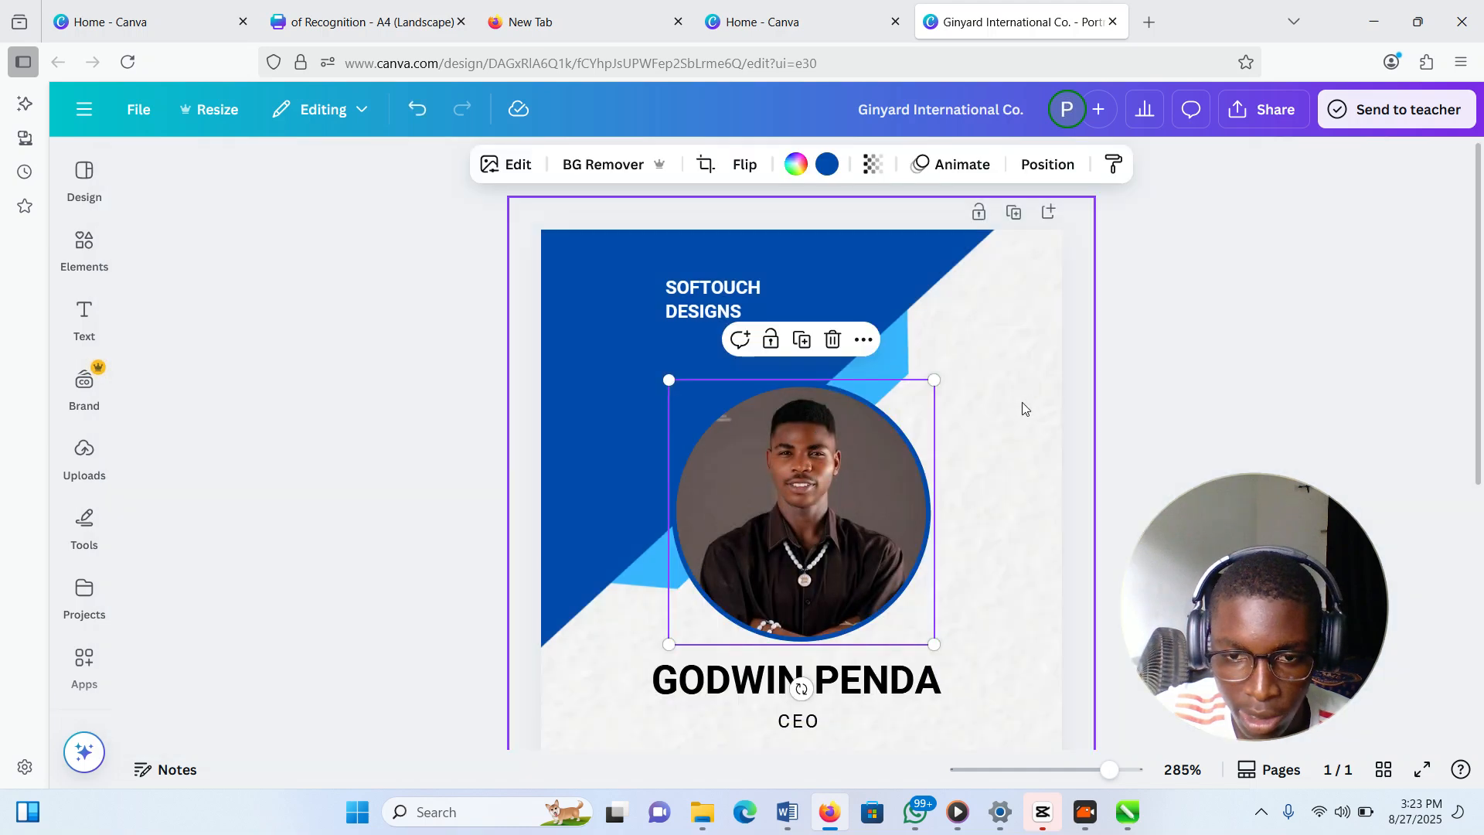
left_click(1289, 378)
scroll(641, 430, "down", 3)
scroll(642, 429, "down", 1)
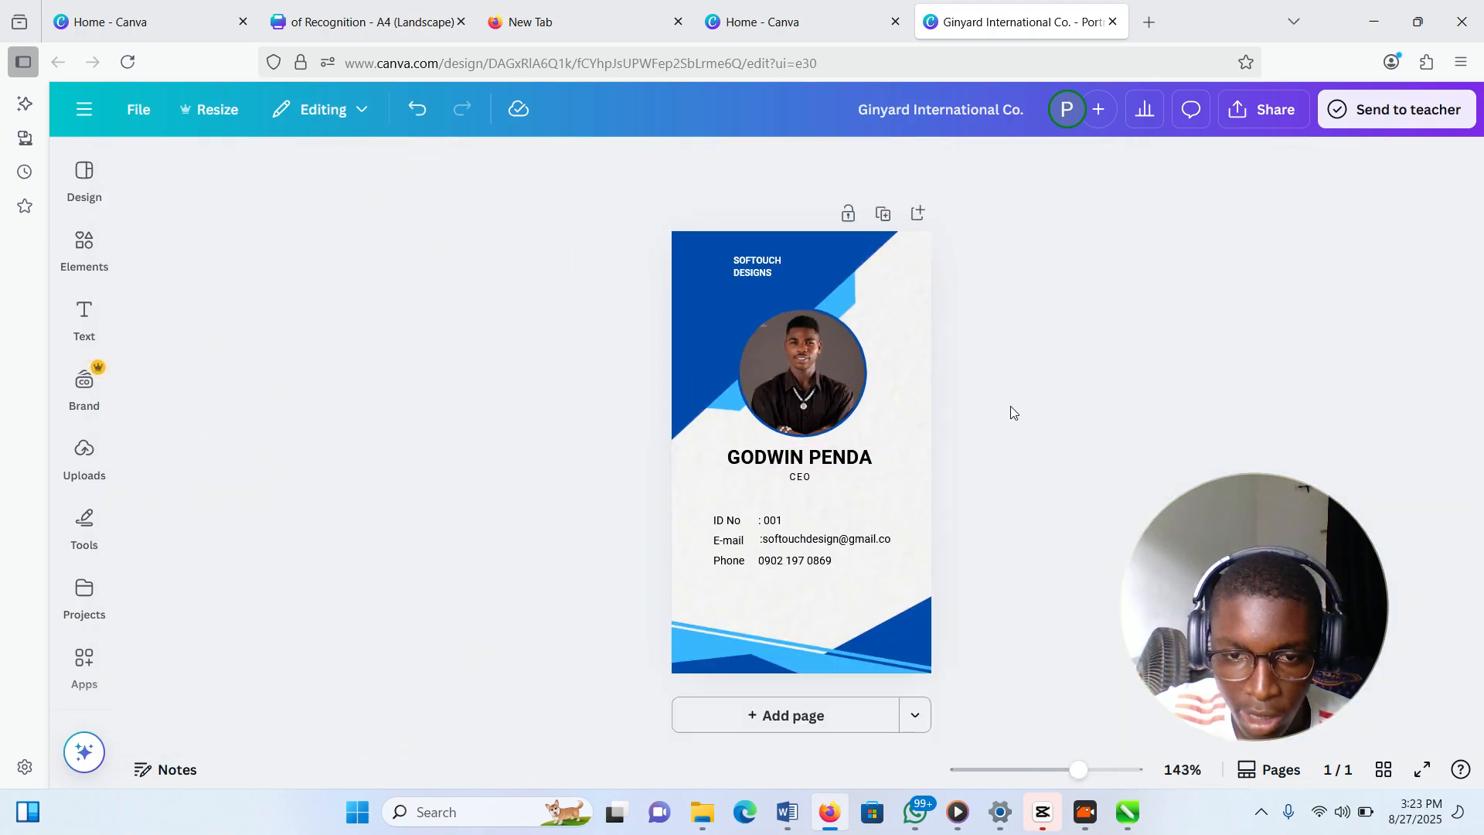